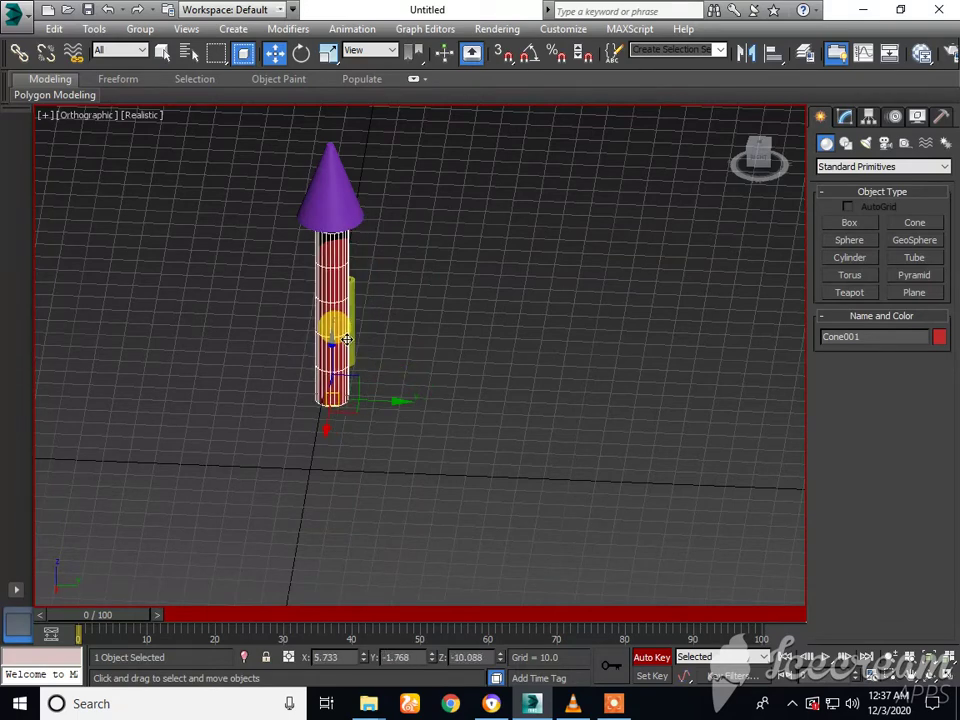
Move the yellow tube in front of the red cylindrical body, over its lower half.
drag(765, 163, 690, 116)
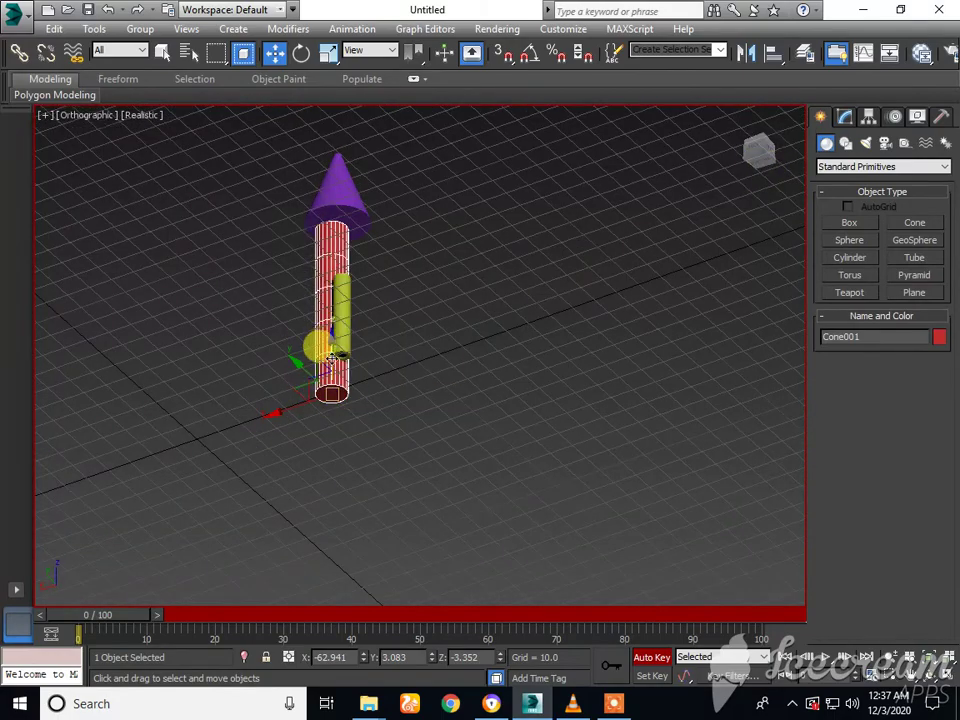
drag(340, 325, 328, 352)
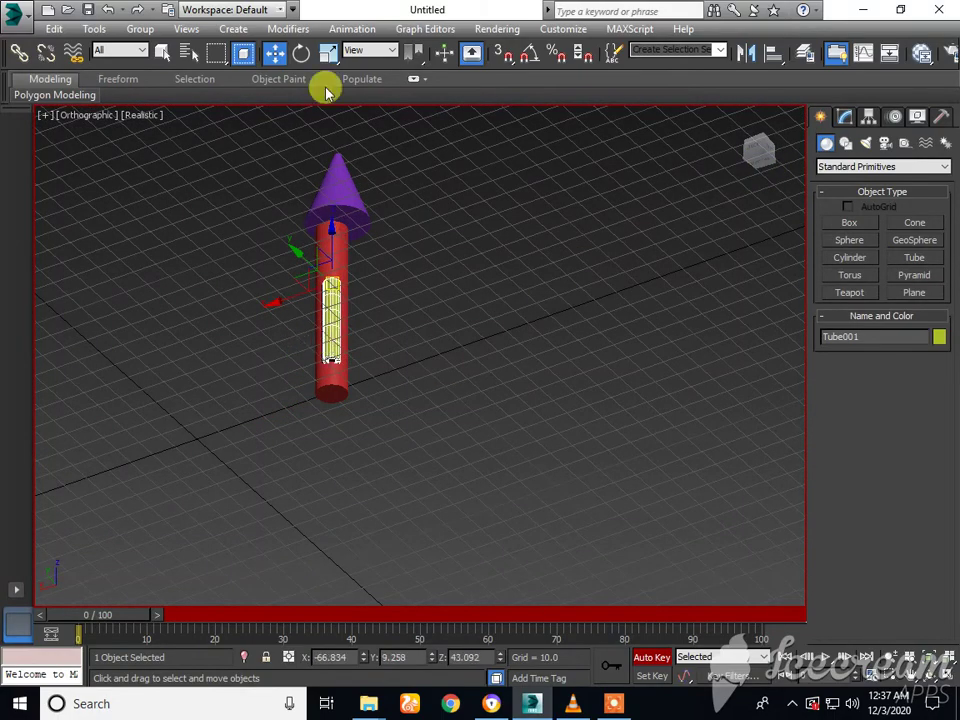
scroll(336, 311, up, 6)
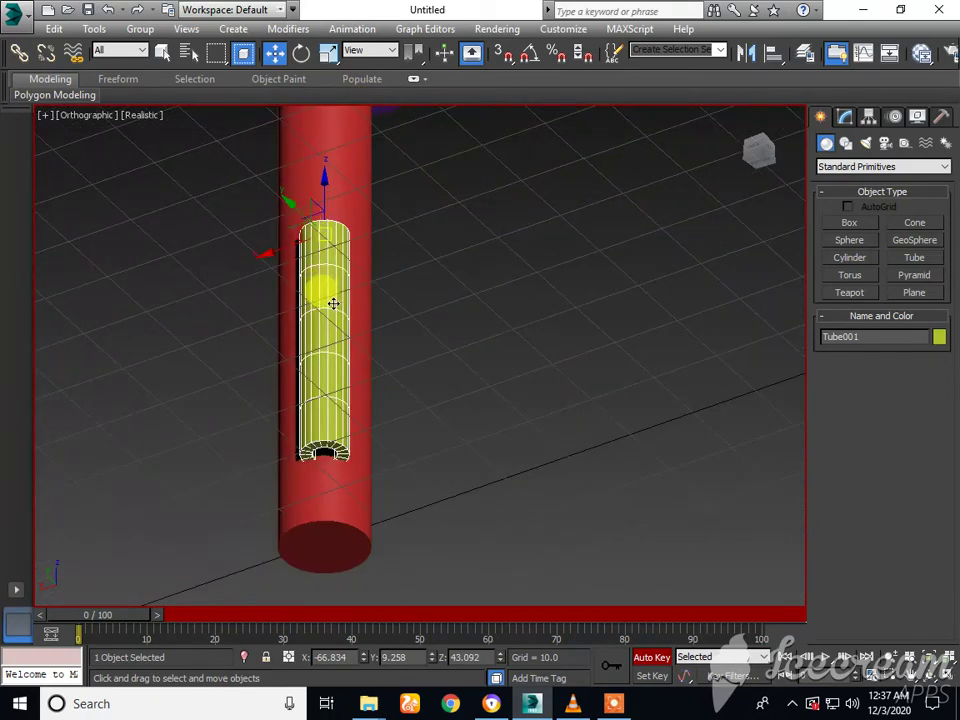
drag(333, 318, 331, 367)
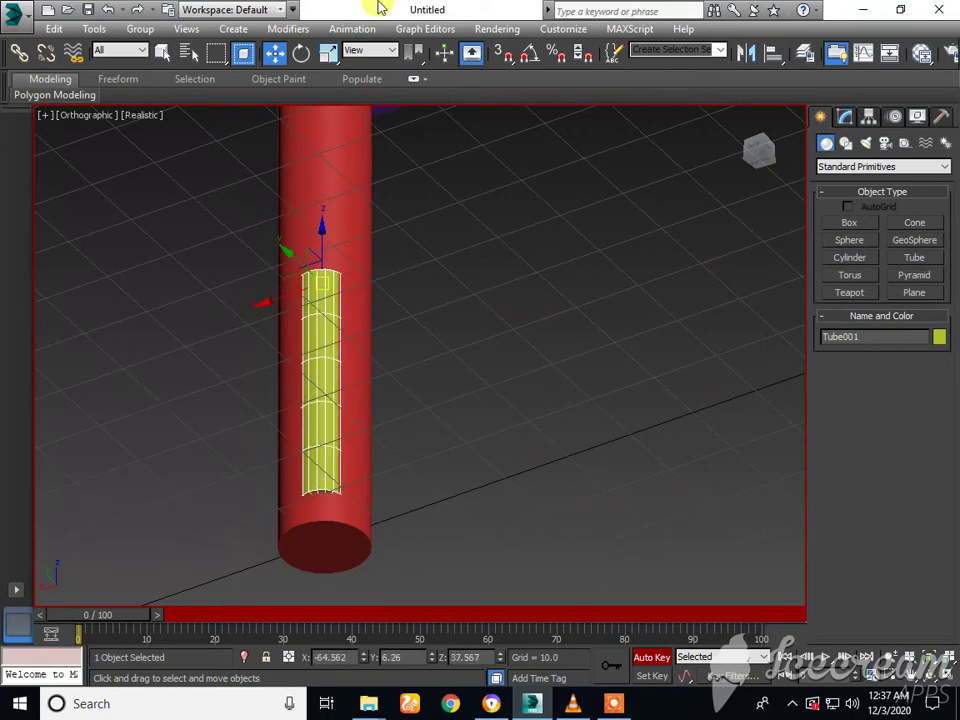
Scale the yellow tube up uniformly until its outer diameter matches that of the red body.
click(330, 53)
drag(279, 504, 339, 396)
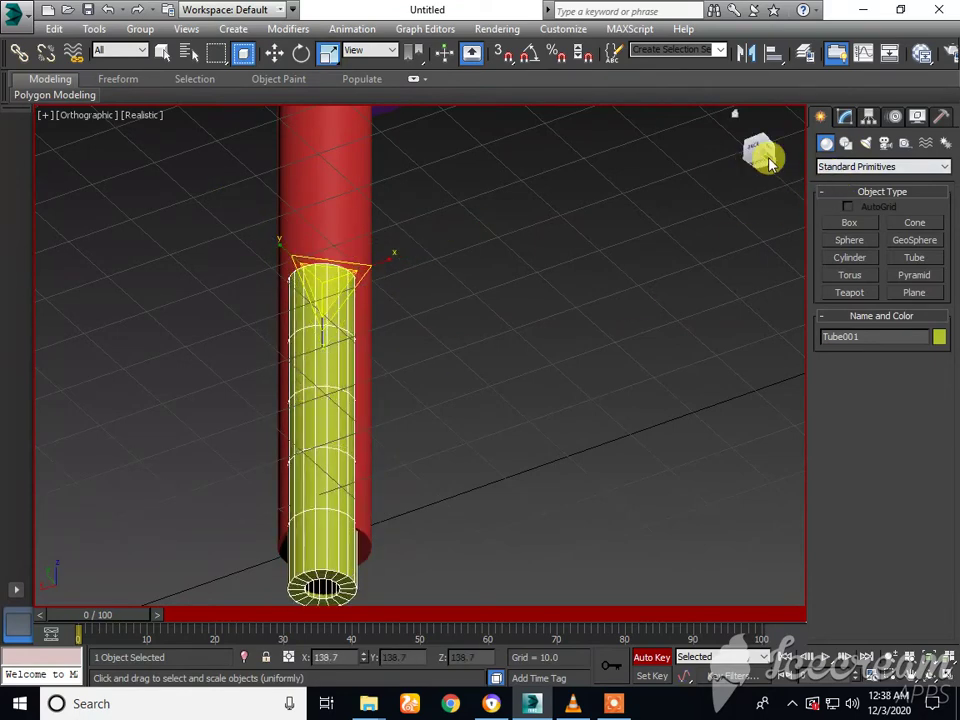
drag(768, 158, 746, 178)
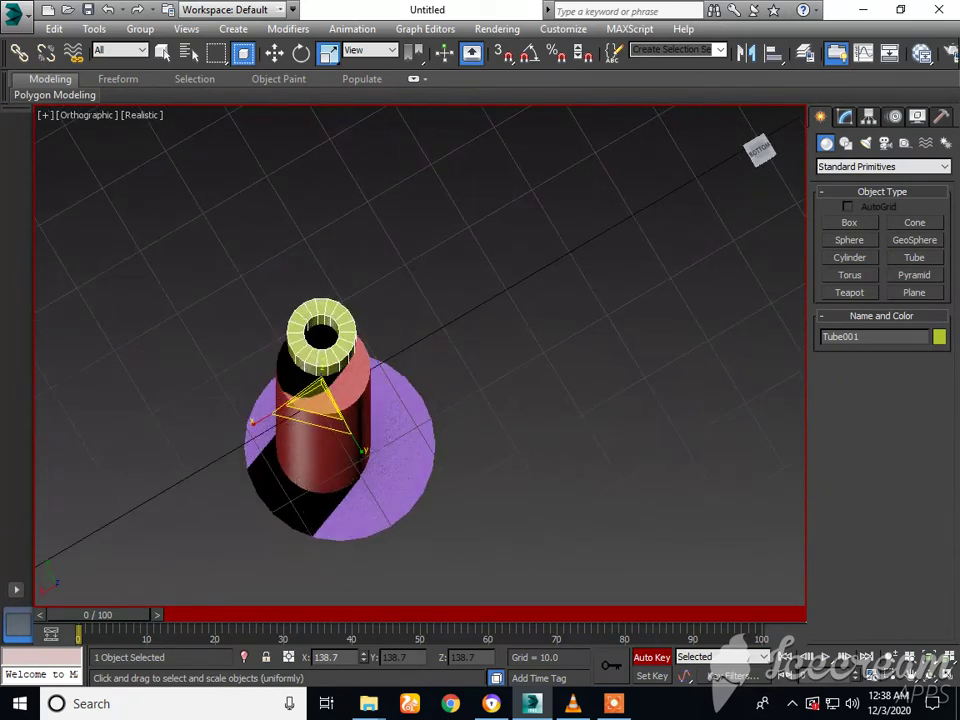
drag(316, 339, 341, 326)
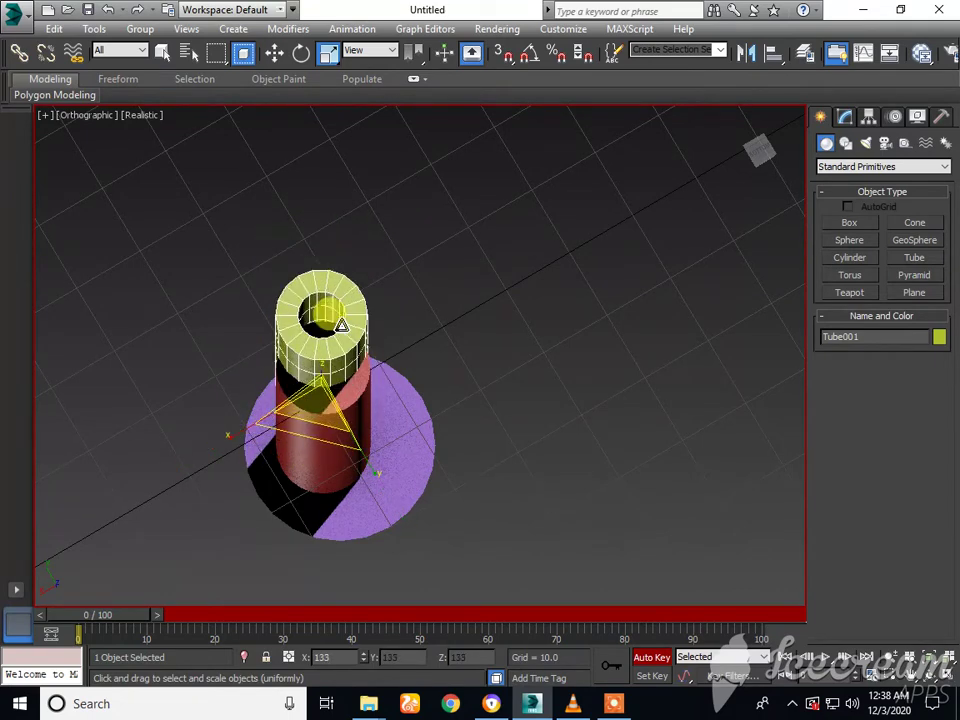
Move the enlarged yellow tube into line with the red body so it extends past the body's lower end.
click(277, 53)
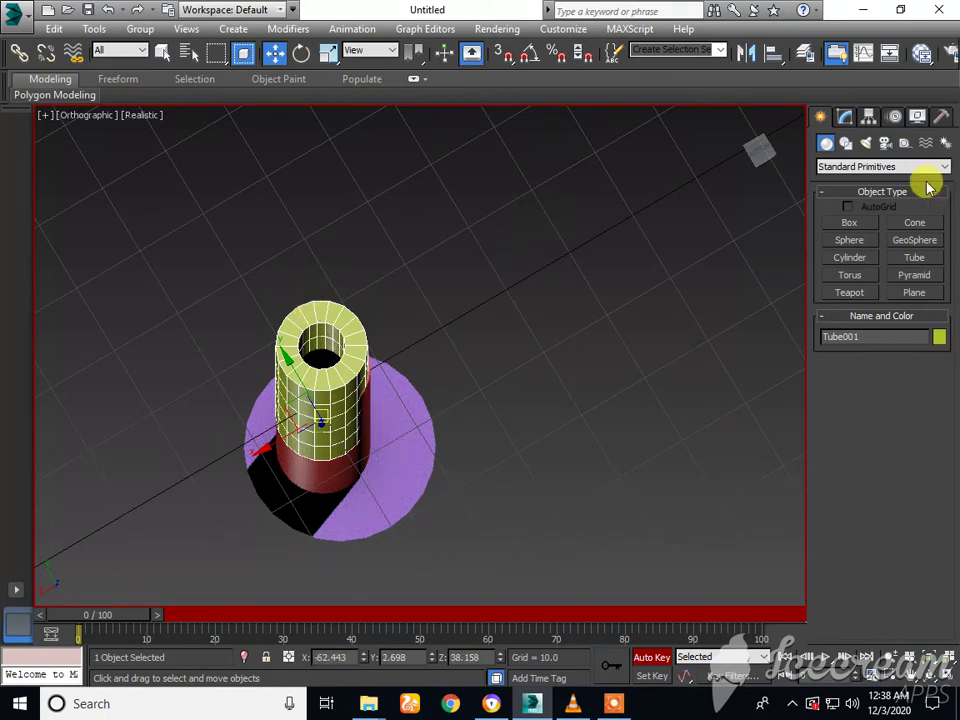
mouse_move(763, 144)
mouse_down()
mouse_move(763, 158)
mouse_move(763, 60)
mouse_move(763, 158)
mouse_move(763, 127)
mouse_up()
alt+middle_drag(420, 355, 441, 327)
drag(362, 143, 381, 129)
drag(743, 150, 759, 108)
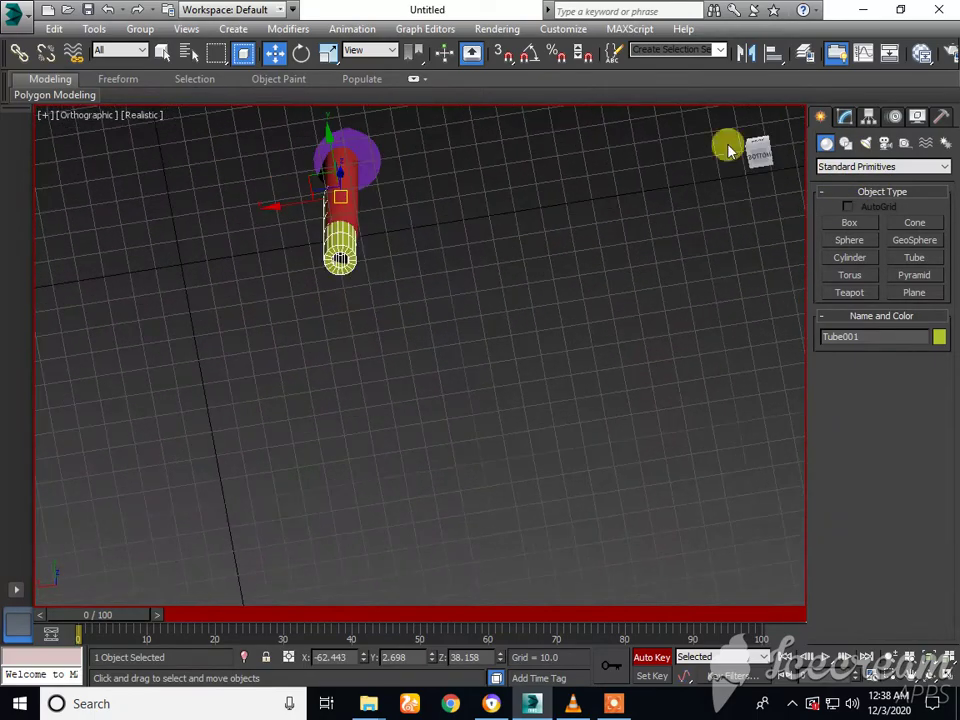
Scale the purple cone down uniformly to about 58.6 percent.
scroll(331, 142, up, 5)
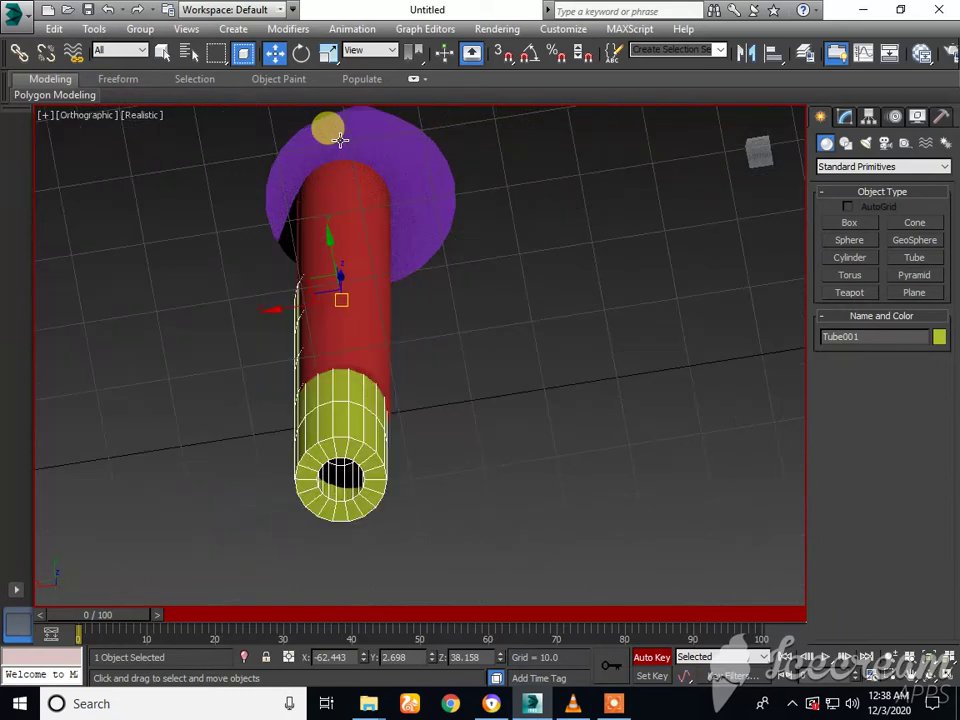
click(340, 140)
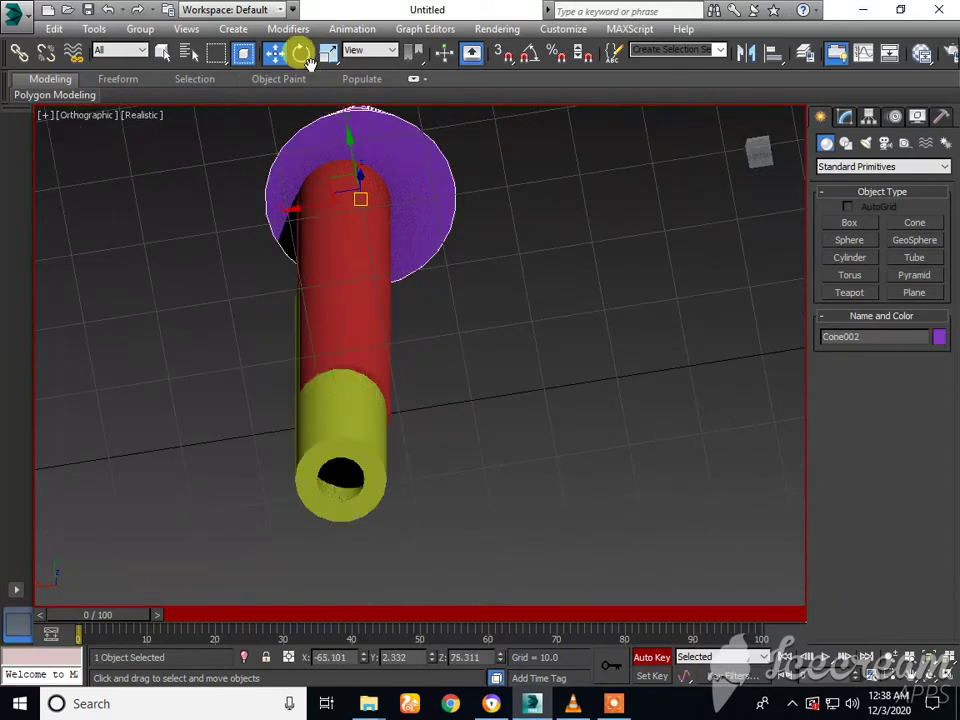
click(349, 54)
click(330, 57)
click(329, 56)
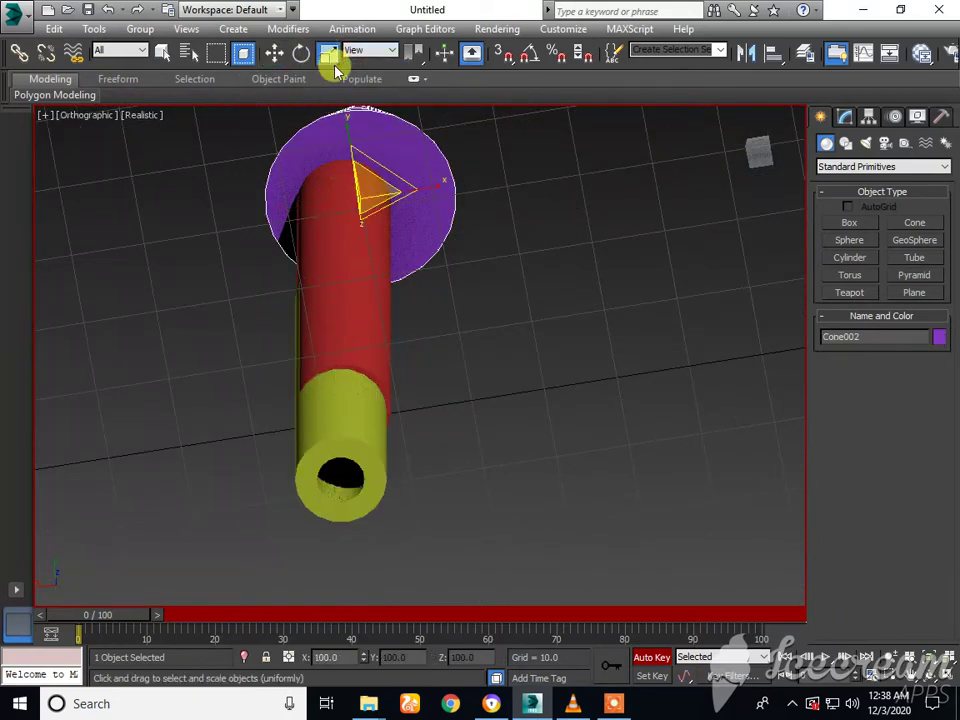
drag(385, 180, 378, 206)
click(378, 206)
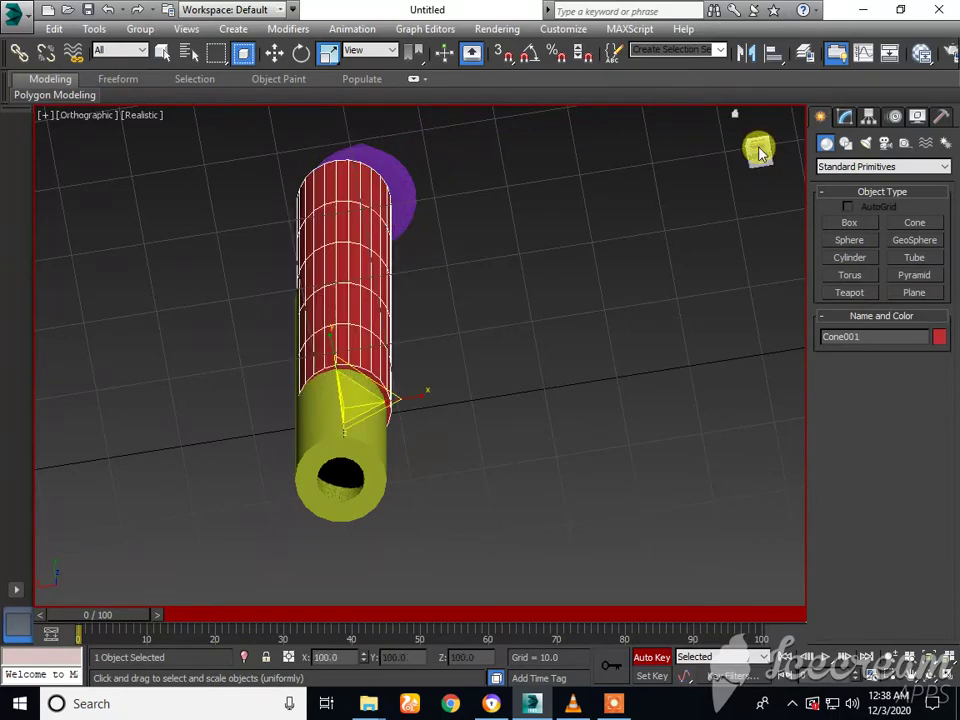
Scale the purple cone down slightly more so its base fits the top of the red body.
drag(759, 150, 758, 198)
scroll(603, 190, down, 5)
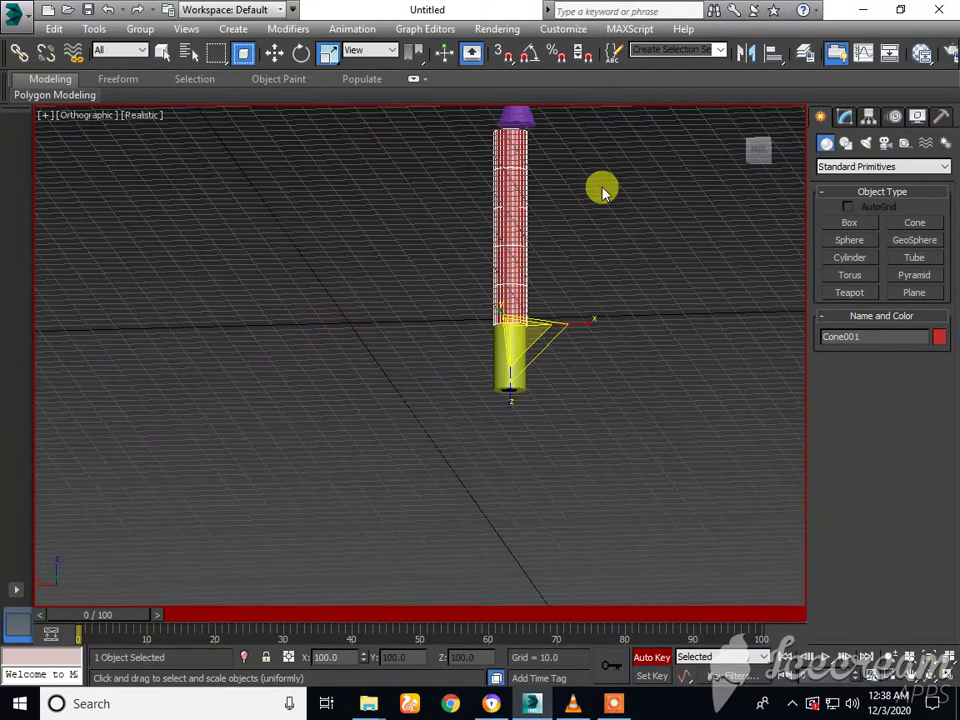
scroll(579, 131, up, 3)
scroll(506, 109, up, 3)
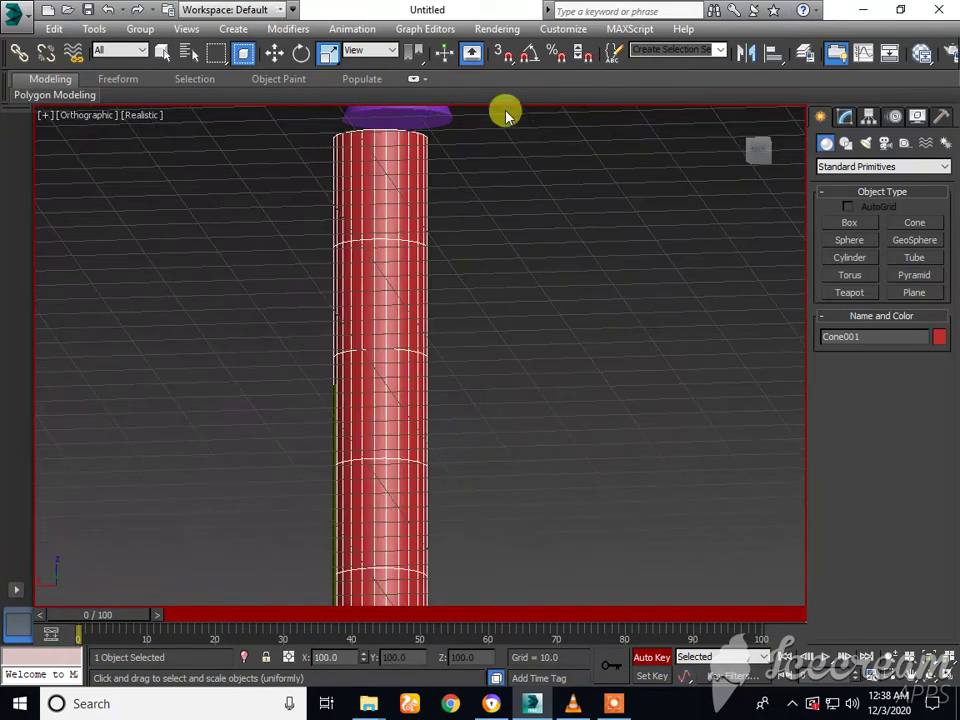
scroll(430, 112, up, 3)
scroll(425, 105, up, 2)
scroll(422, 100, down, 7)
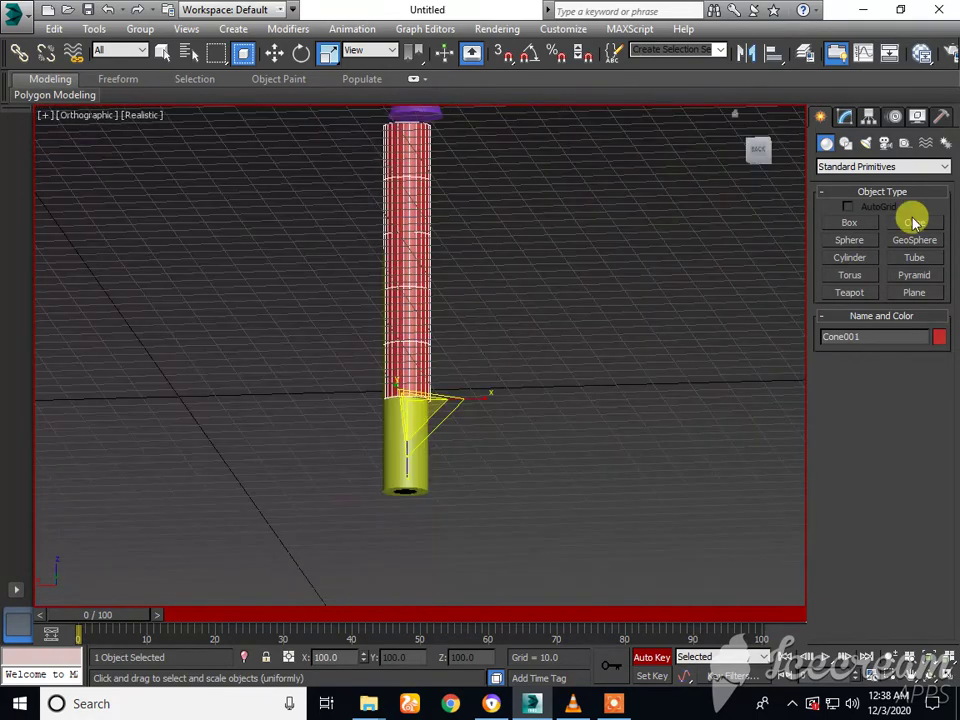
click(766, 159)
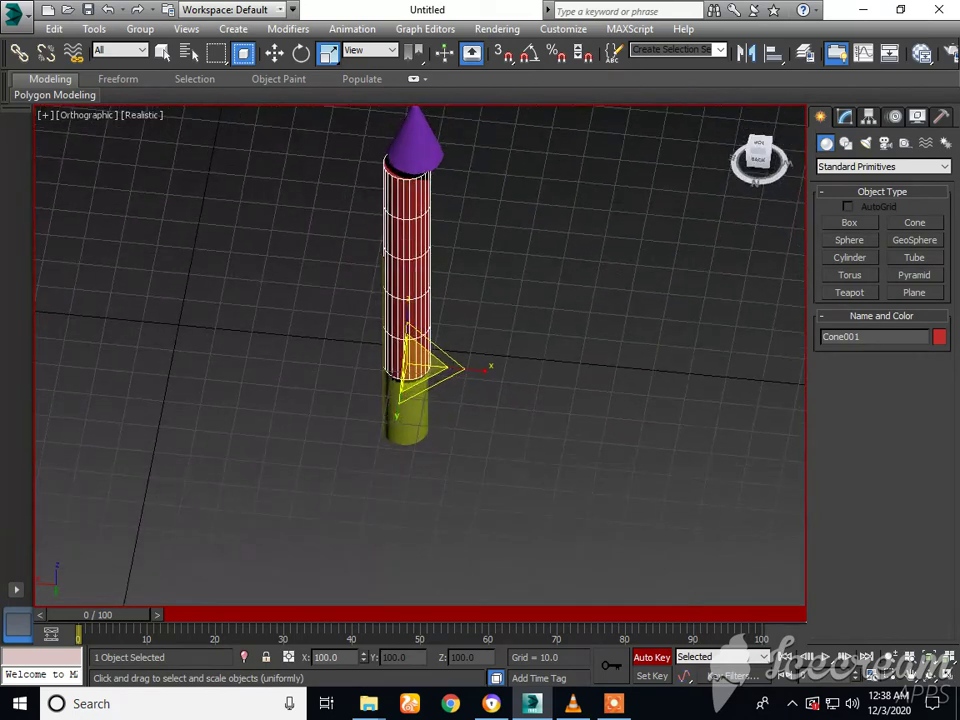
click(404, 136)
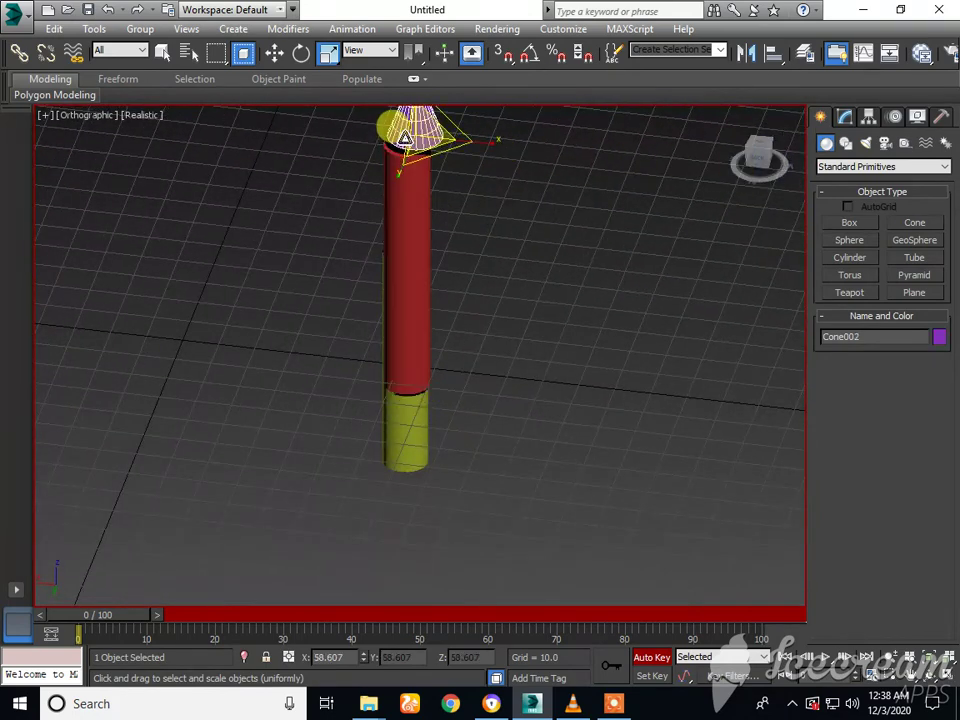
drag(404, 136, 407, 144)
click(406, 143)
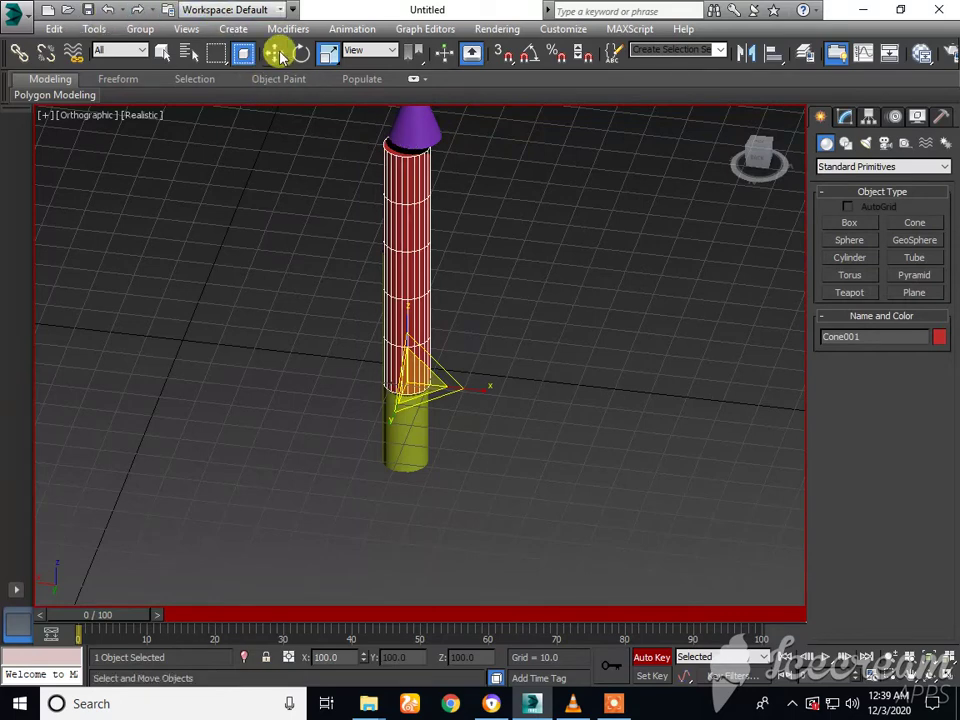
Move the purple cone down onto the top end of the red body and deselect it.
click(405, 122)
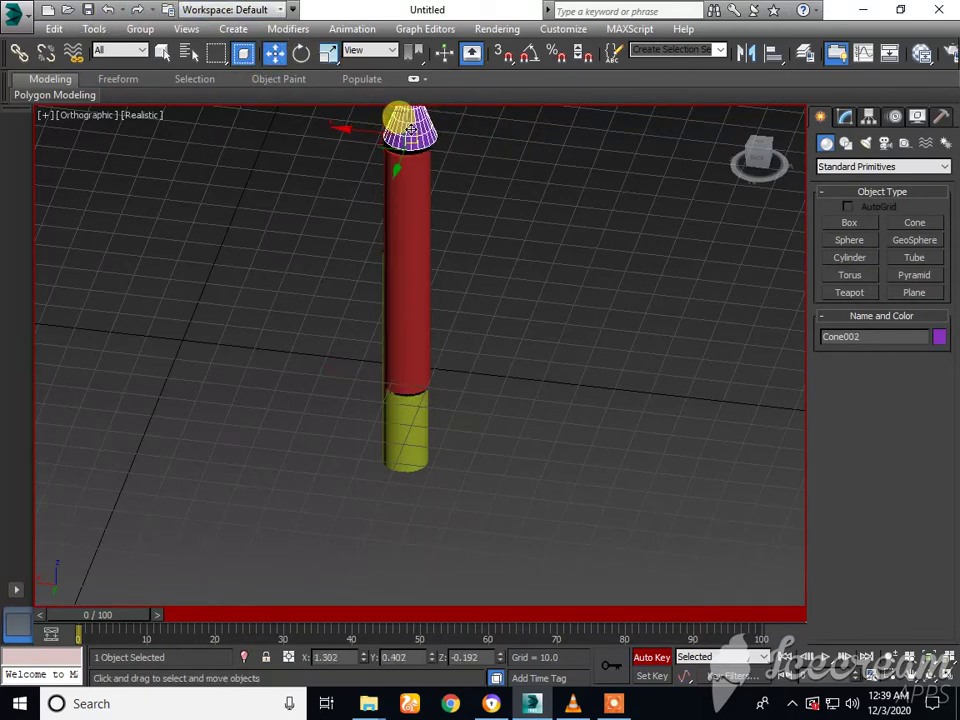
drag(410, 128, 404, 138)
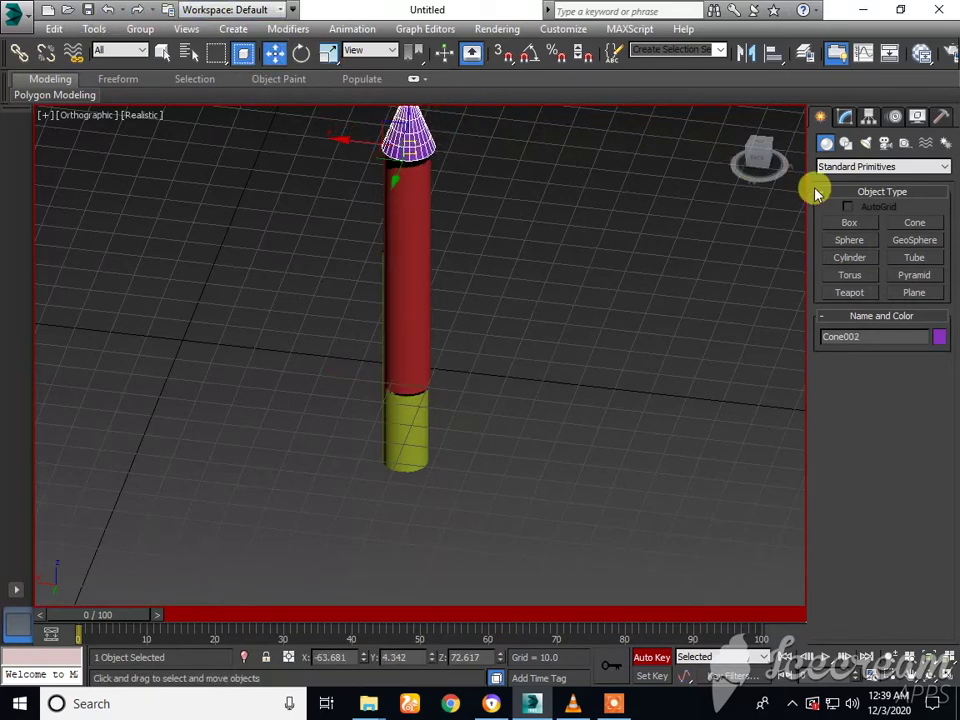
mouse_move(767, 171)
mouse_down()
mouse_move(728, 220)
mouse_move(724, 190)
mouse_move(738, 145)
mouse_up()
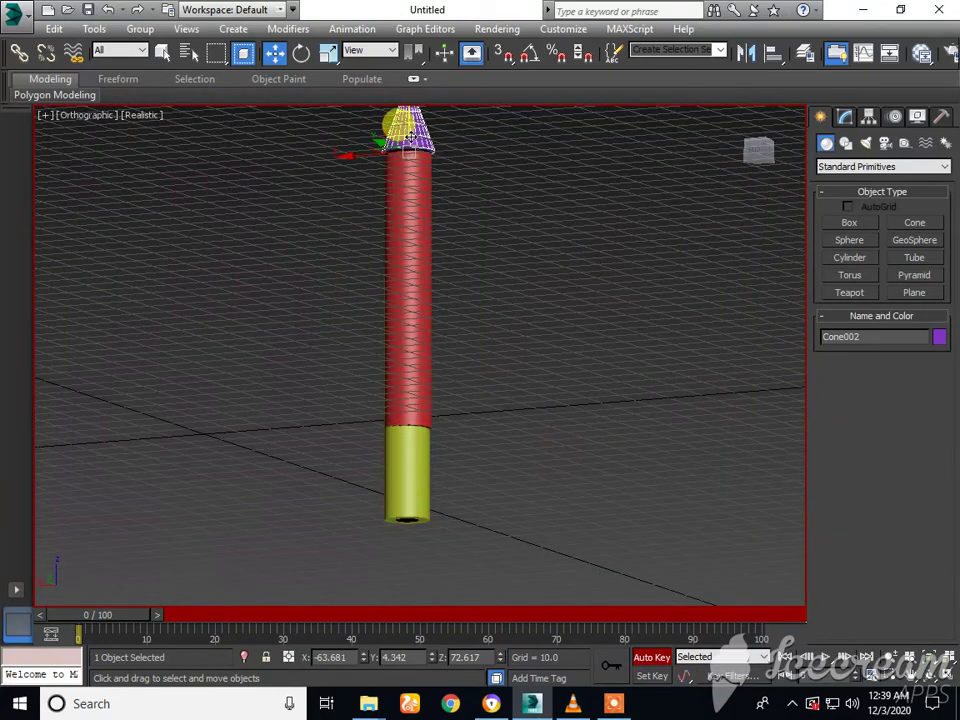
mouse_move(410, 148)
mouse_down()
mouse_move(407, 172)
mouse_move(410, 164)
mouse_up()
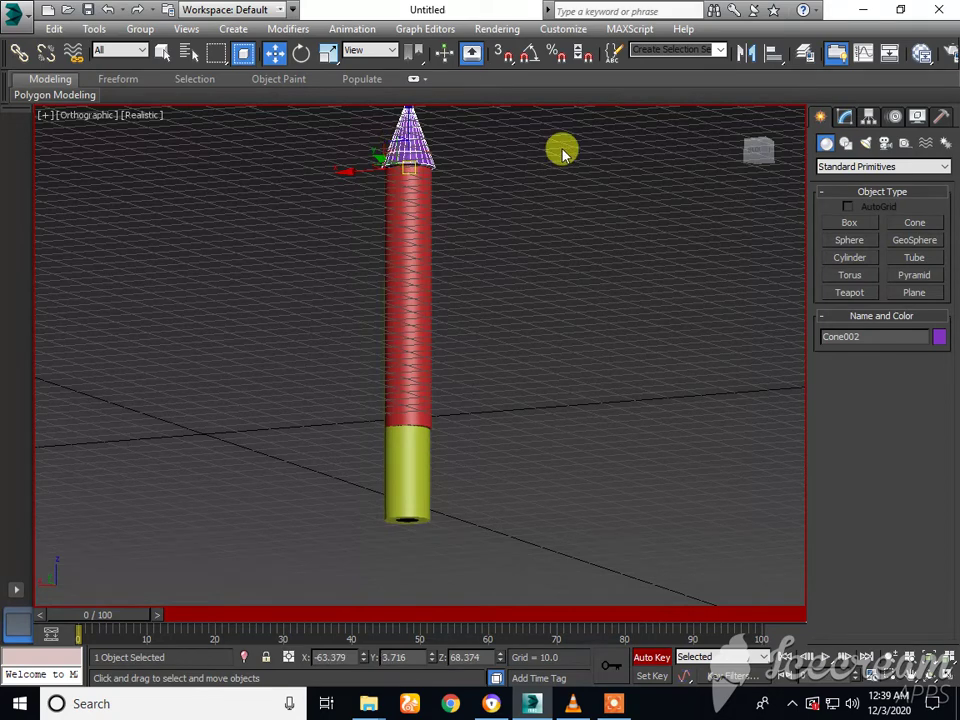
click(685, 248)
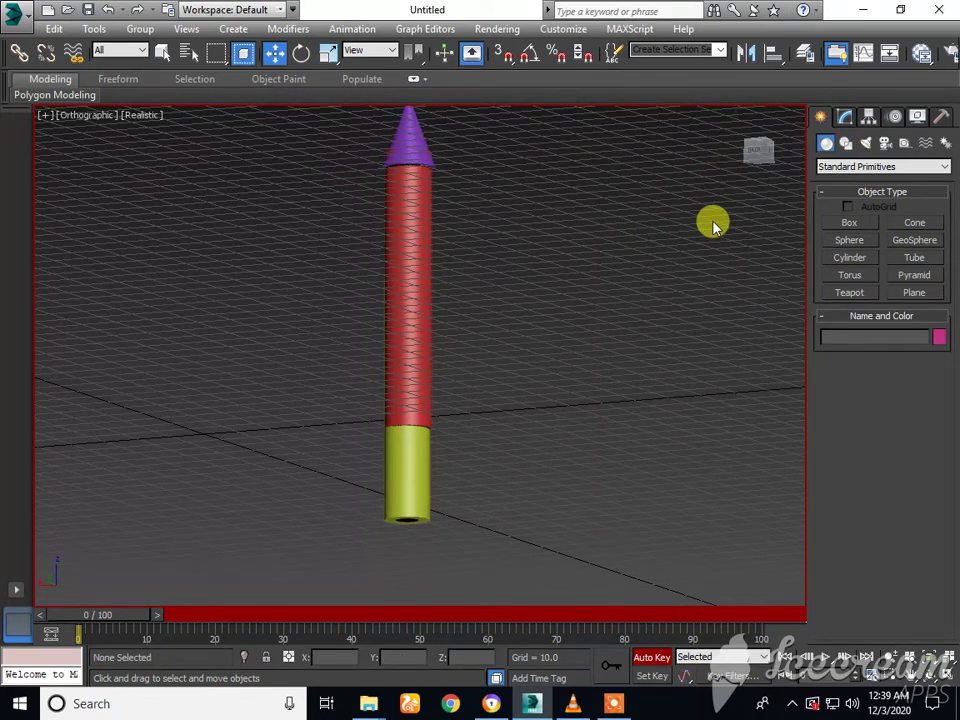
mouse_move(760, 163)
mouse_down()
mouse_move(774, 93)
mouse_move(758, 255)
mouse_move(760, 152)
mouse_move(760, 163)
mouse_up()
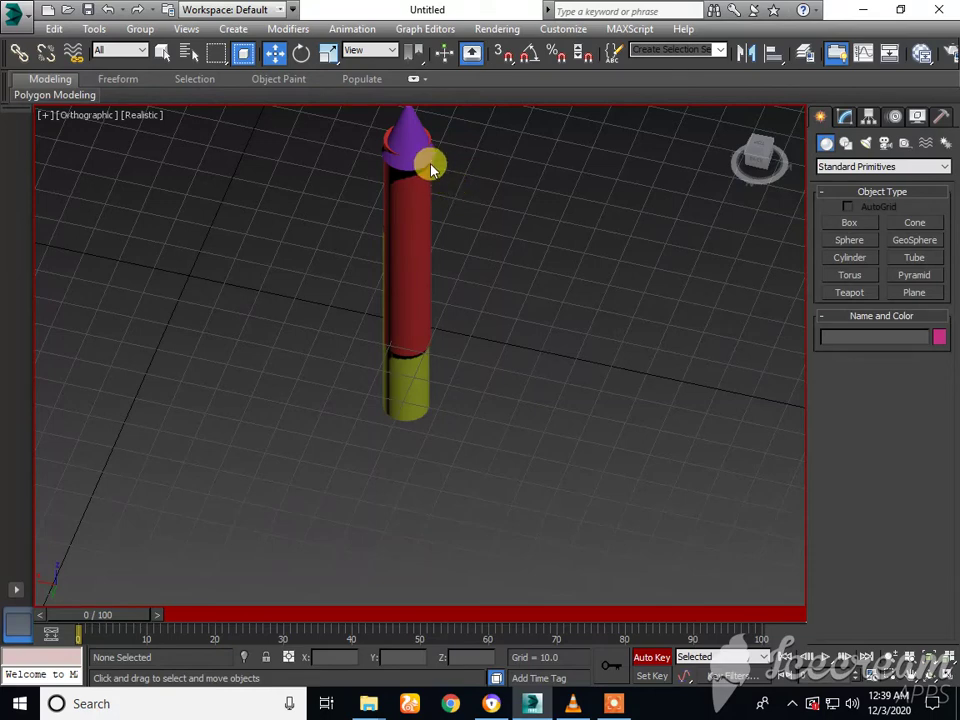
key(h)
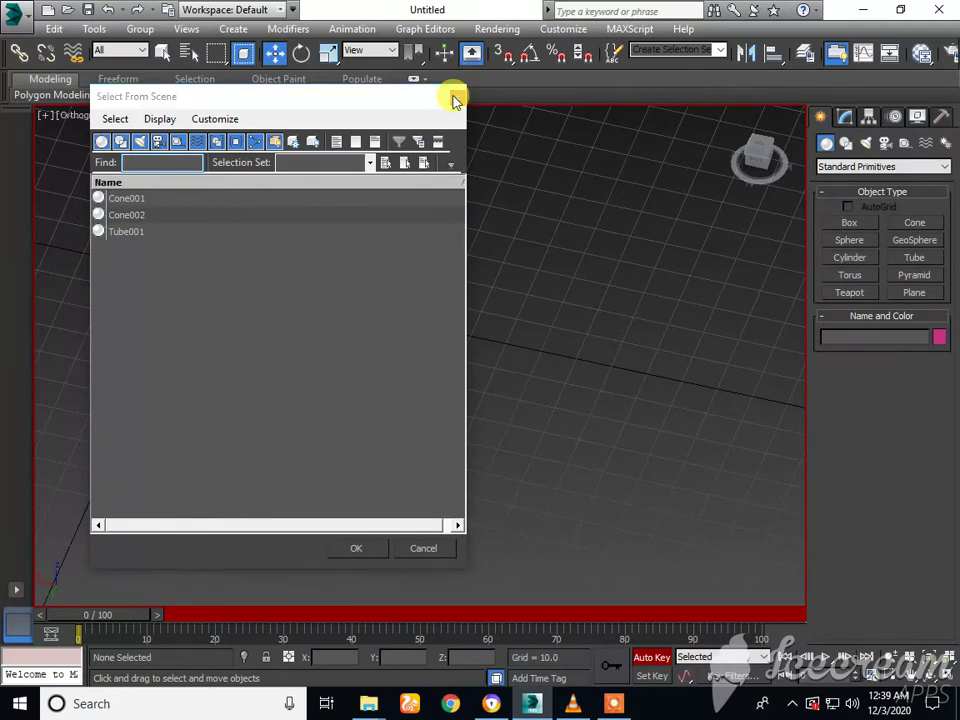
click(455, 99)
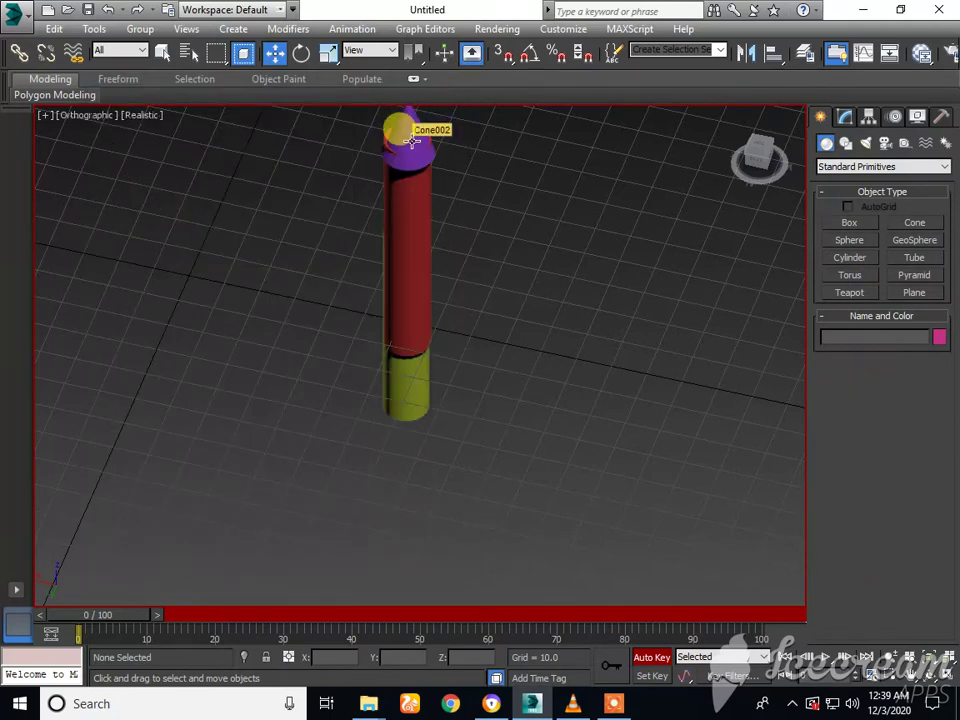
key(h)
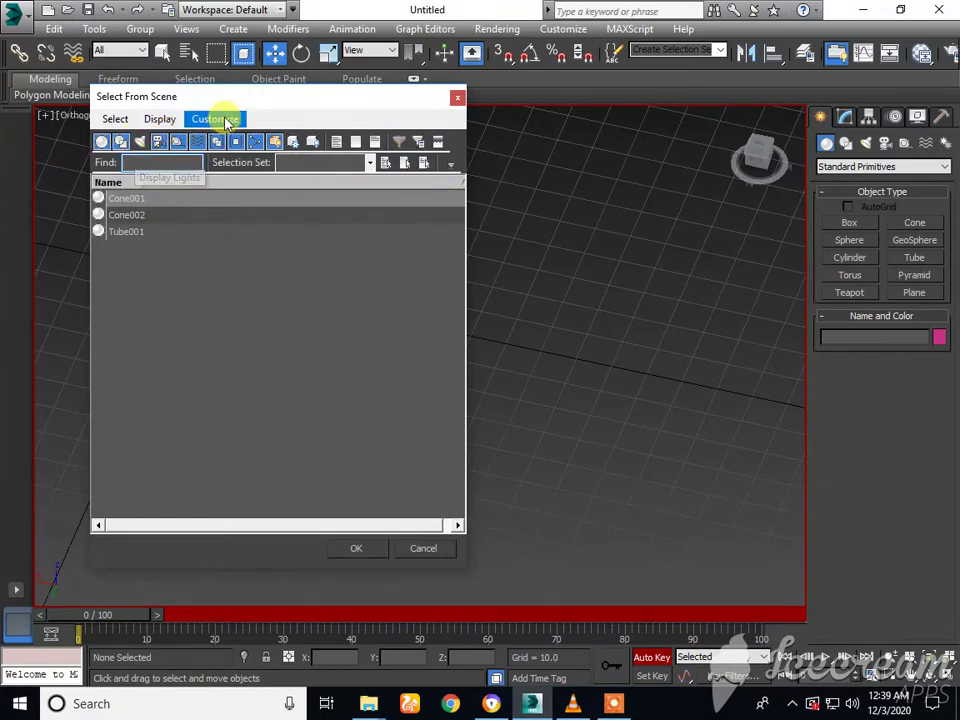
click(458, 98)
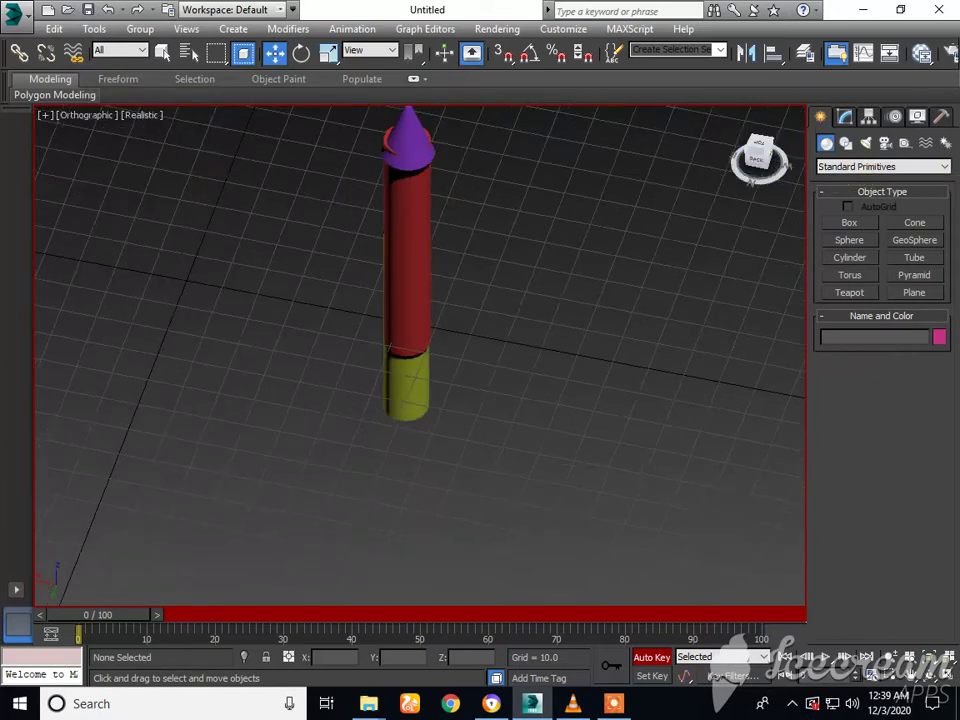
drag(759, 154, 757, 90)
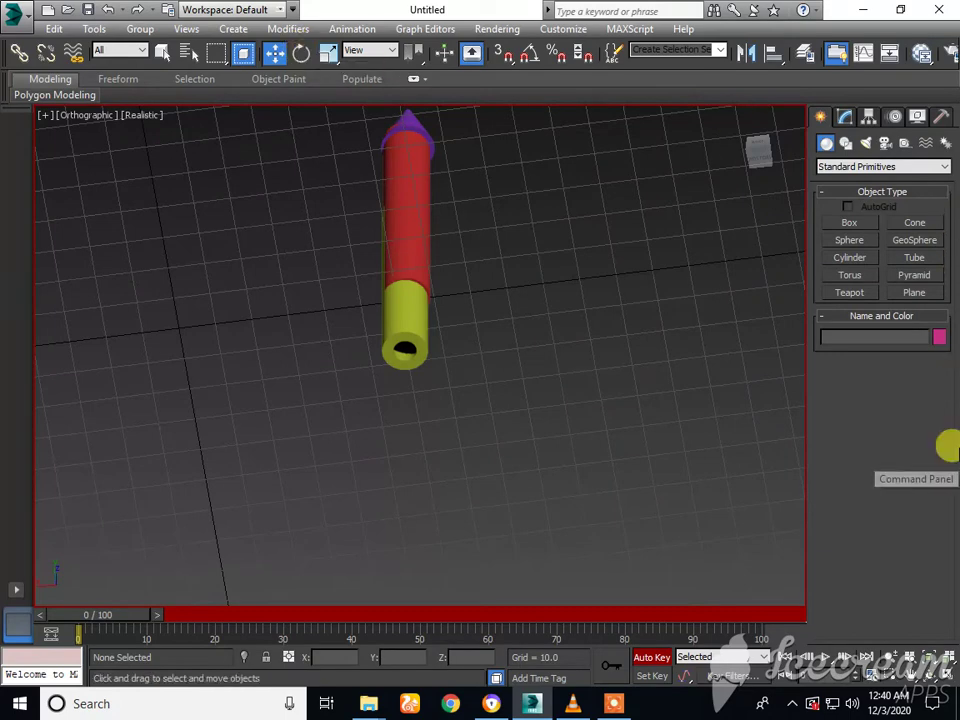
click(916, 258)
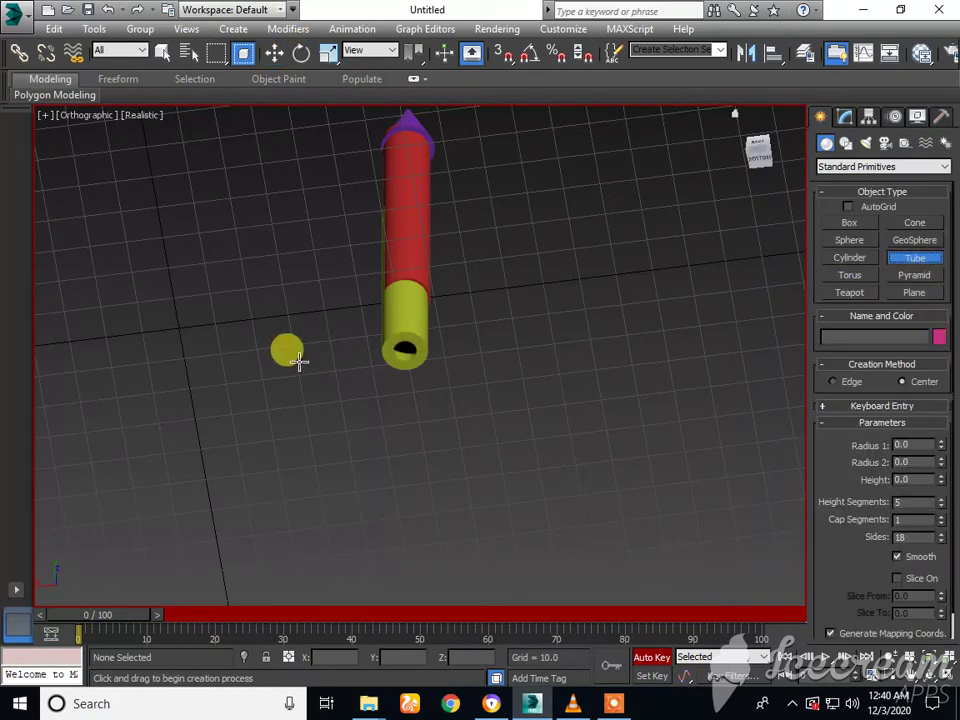
drag(318, 341, 326, 349)
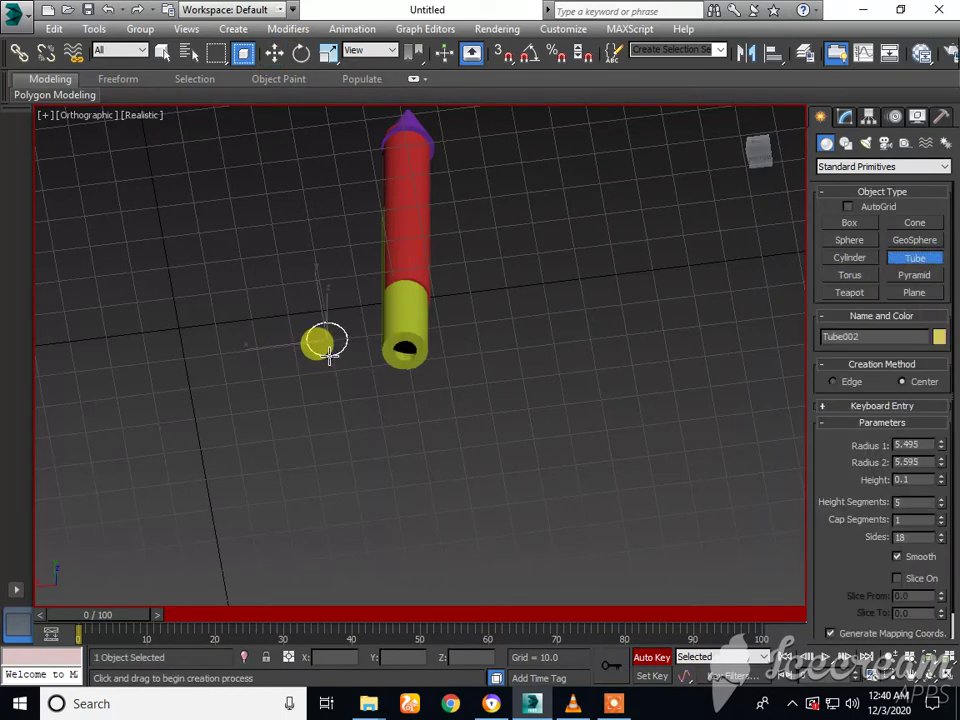
click(338, 368)
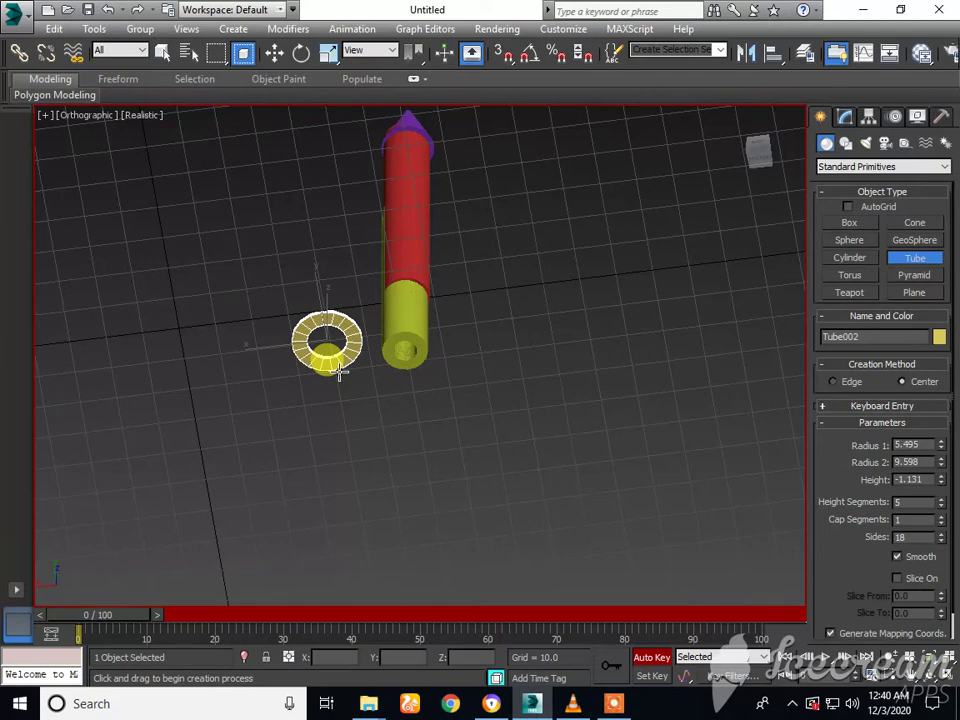
right_click(339, 372)
drag(341, 372, 345, 391)
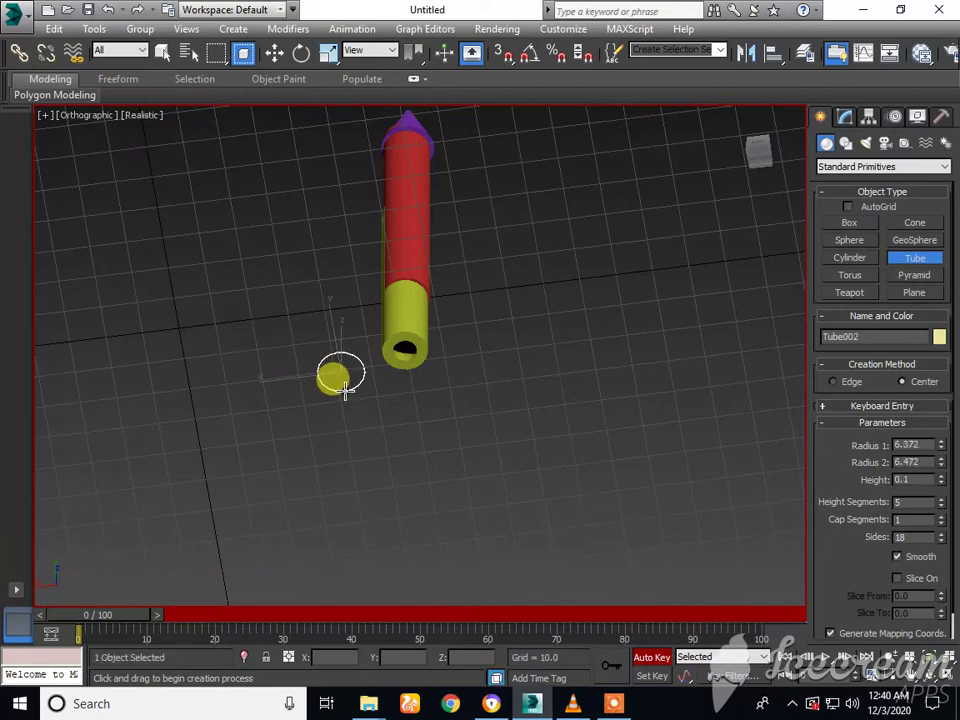
click(344, 396)
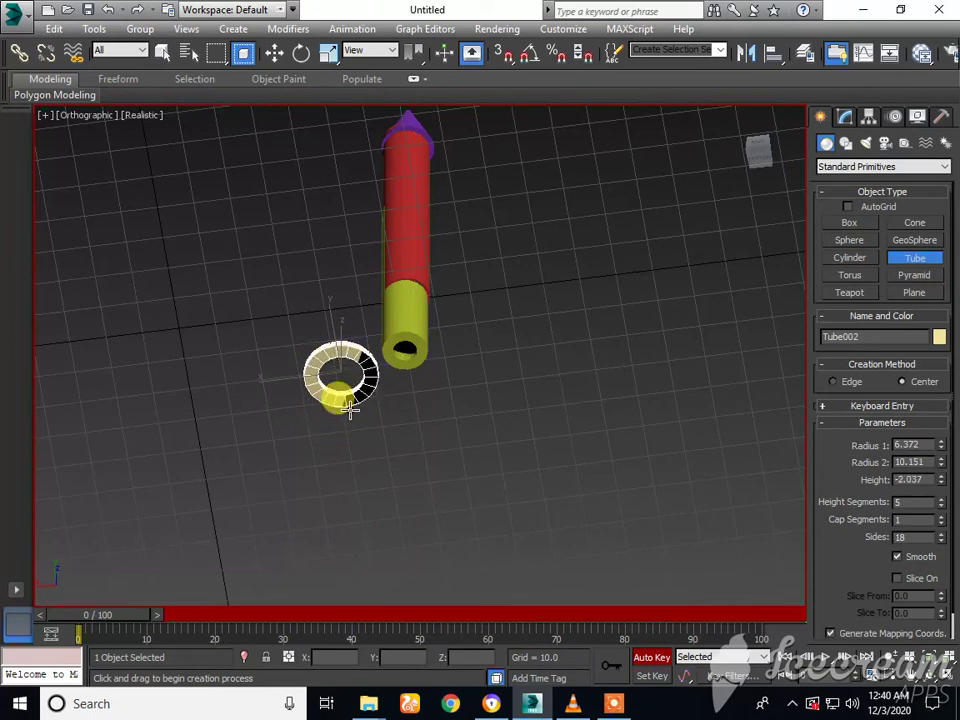
right_click(348, 408)
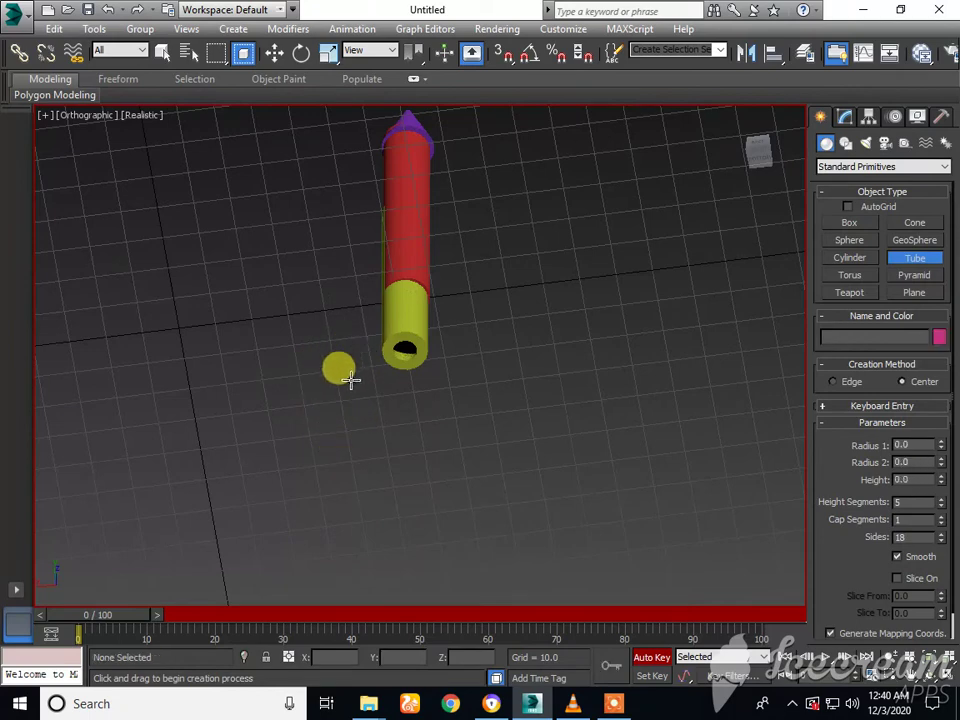
click(350, 379)
right_click(326, 378)
Create a nearly flat tube ring beside the rocket with radii of about 6.3 and 3.3.
drag(322, 371, 325, 374)
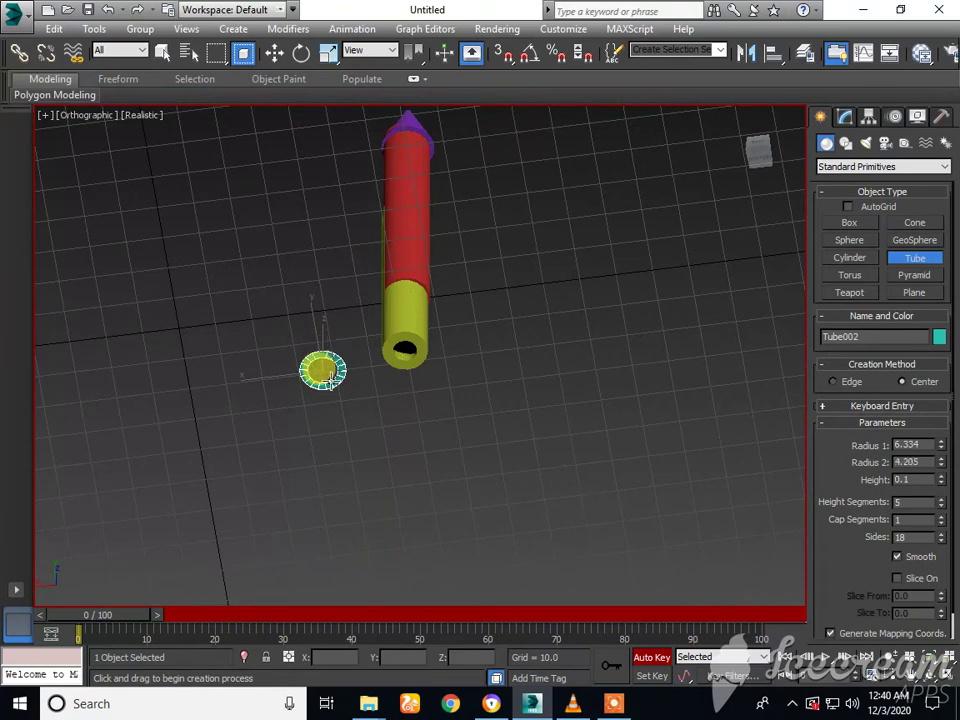
click(330, 378)
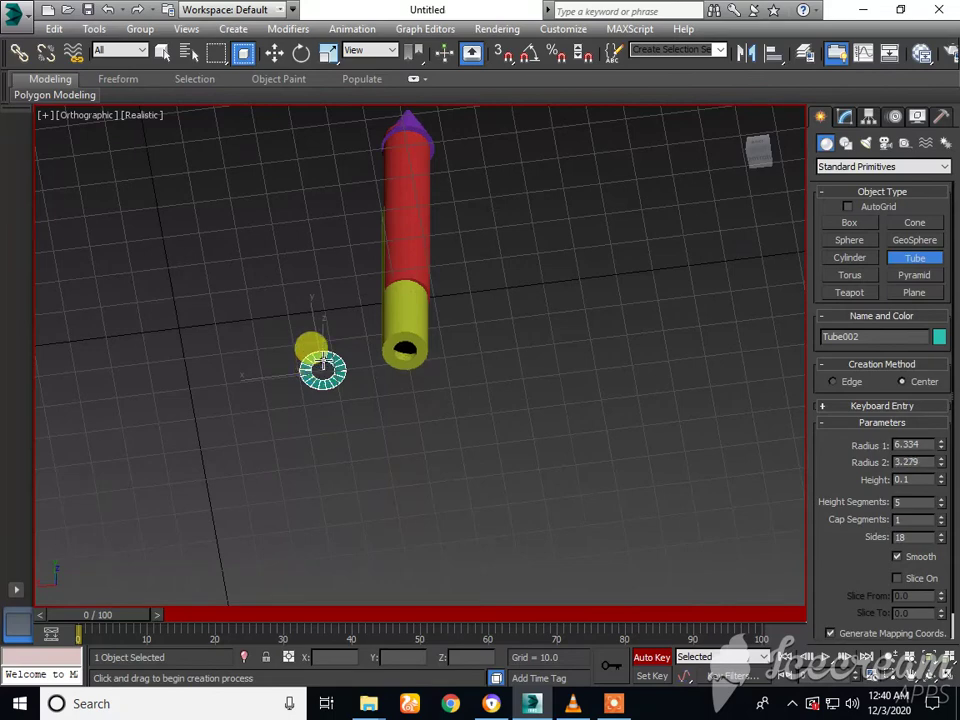
click(323, 362)
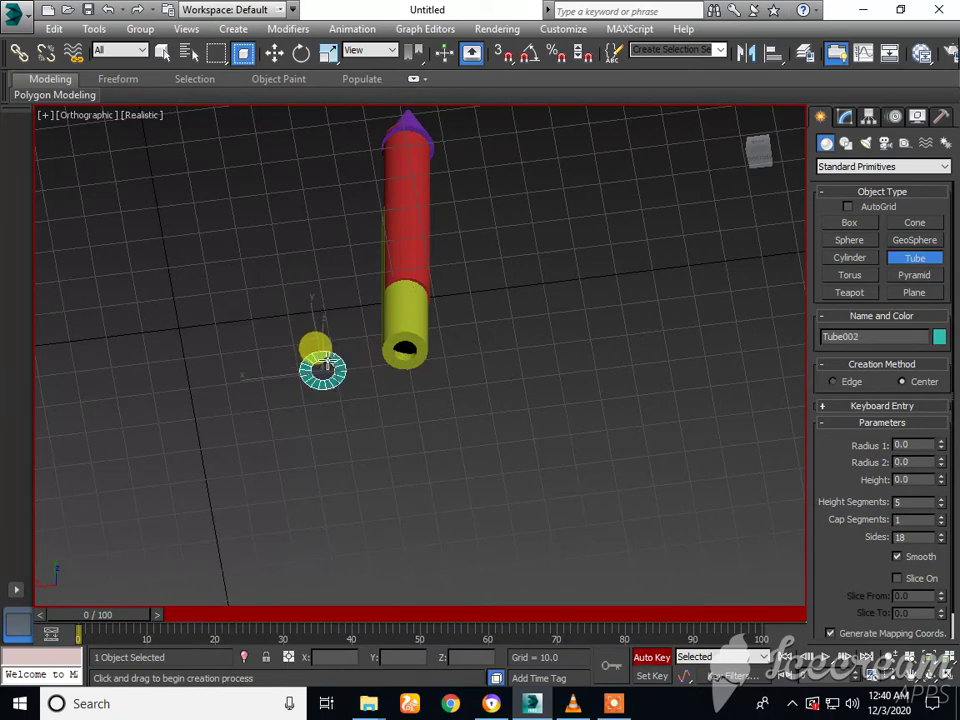
Move the teal ring onto the open end of the yellow tube and line it up with the tube's centre as seen from below.
click(755, 146)
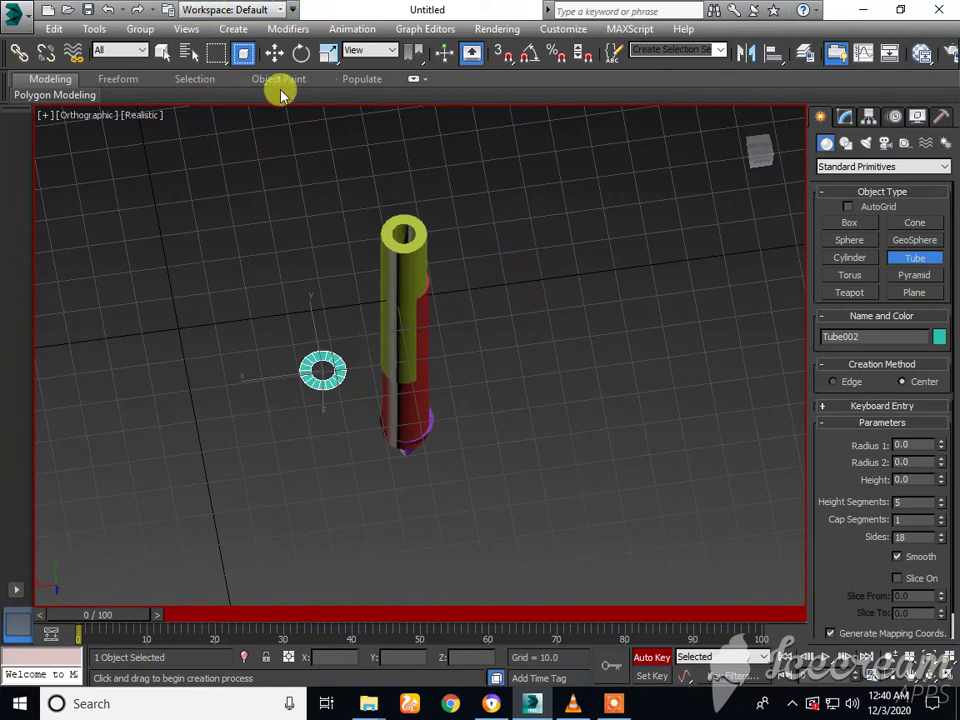
click(272, 56)
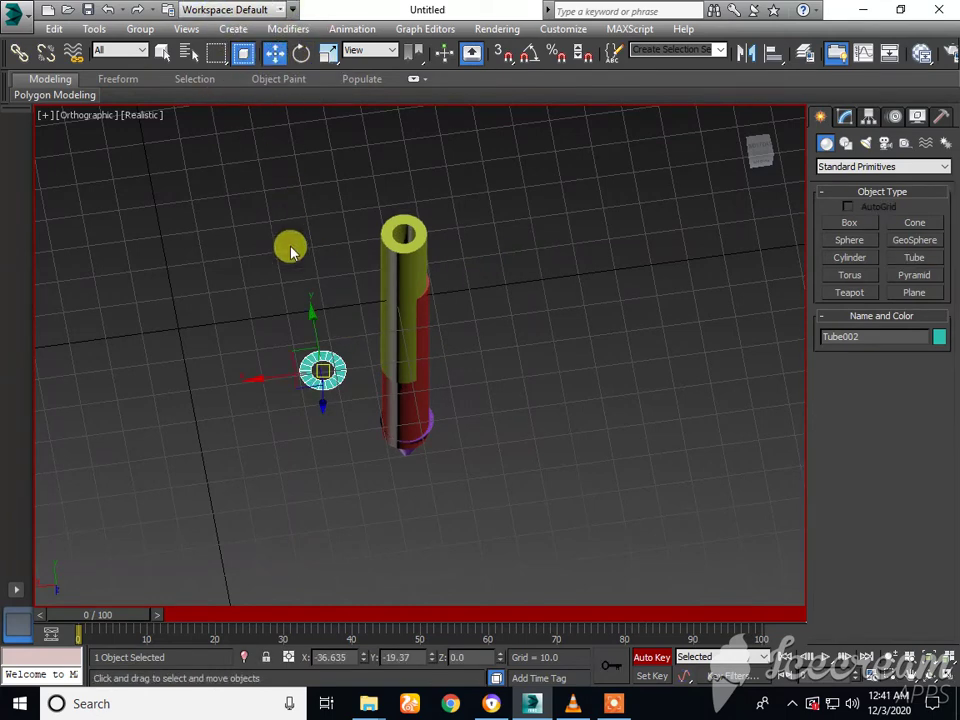
drag(320, 372, 402, 237)
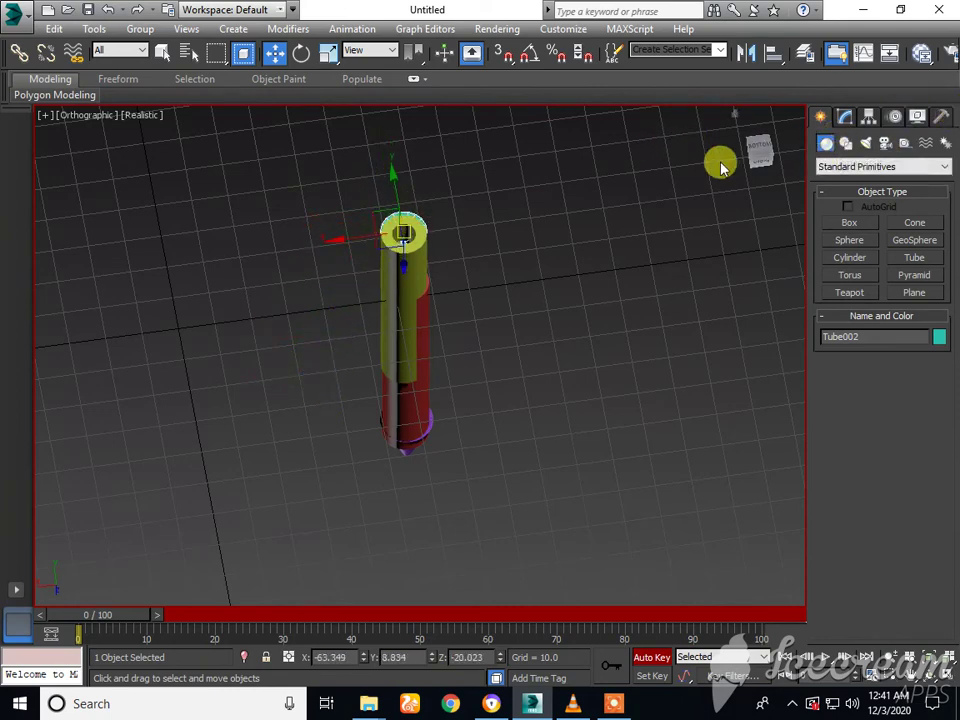
click(763, 157)
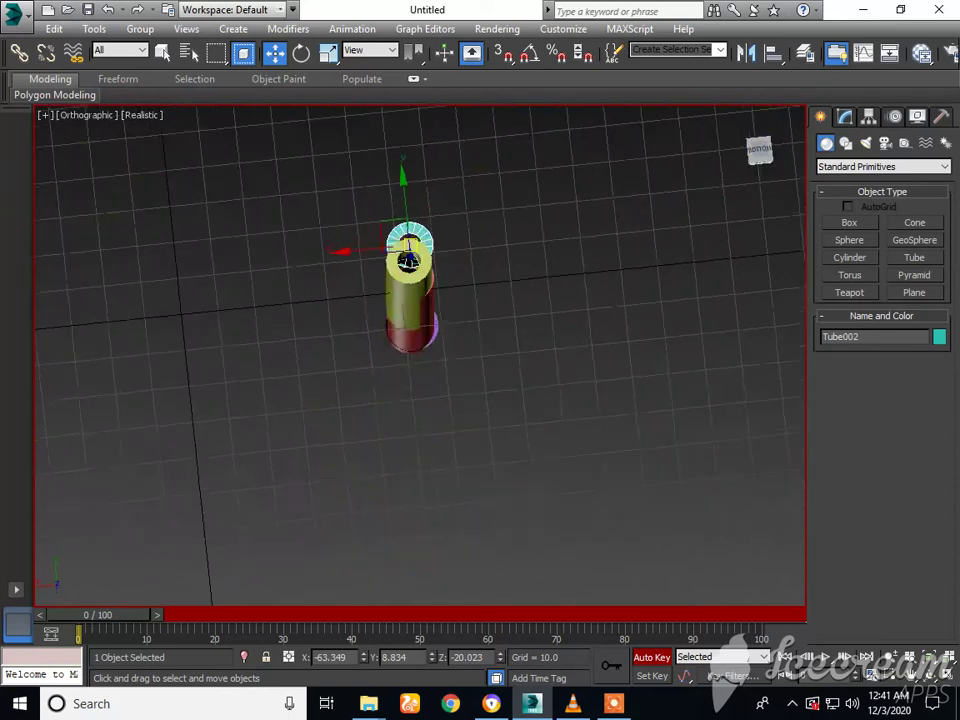
drag(393, 263, 415, 293)
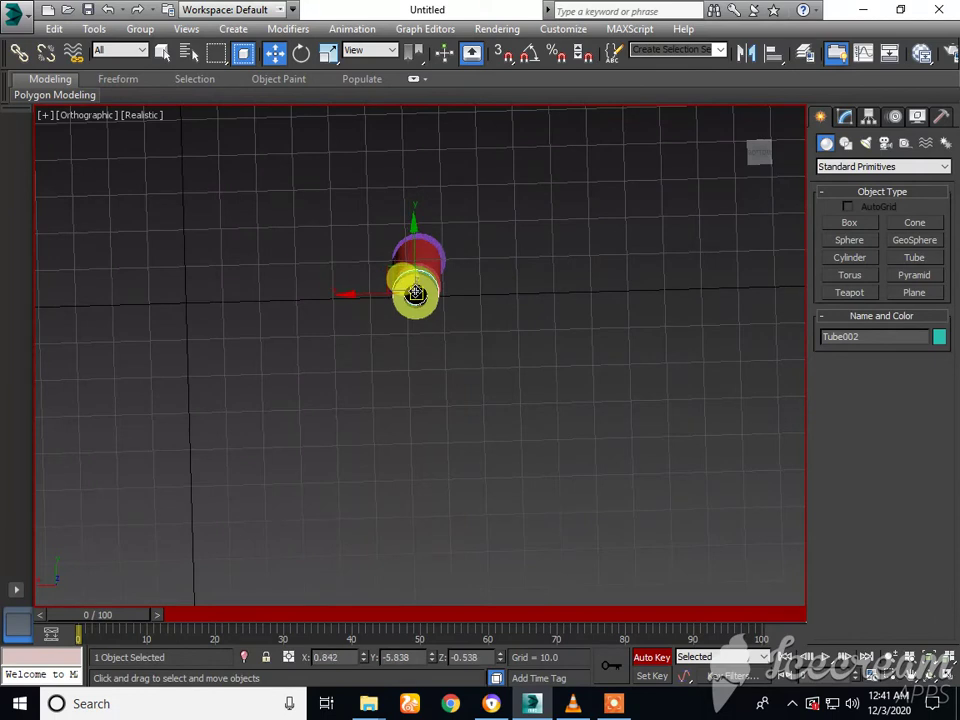
drag(415, 293, 416, 296)
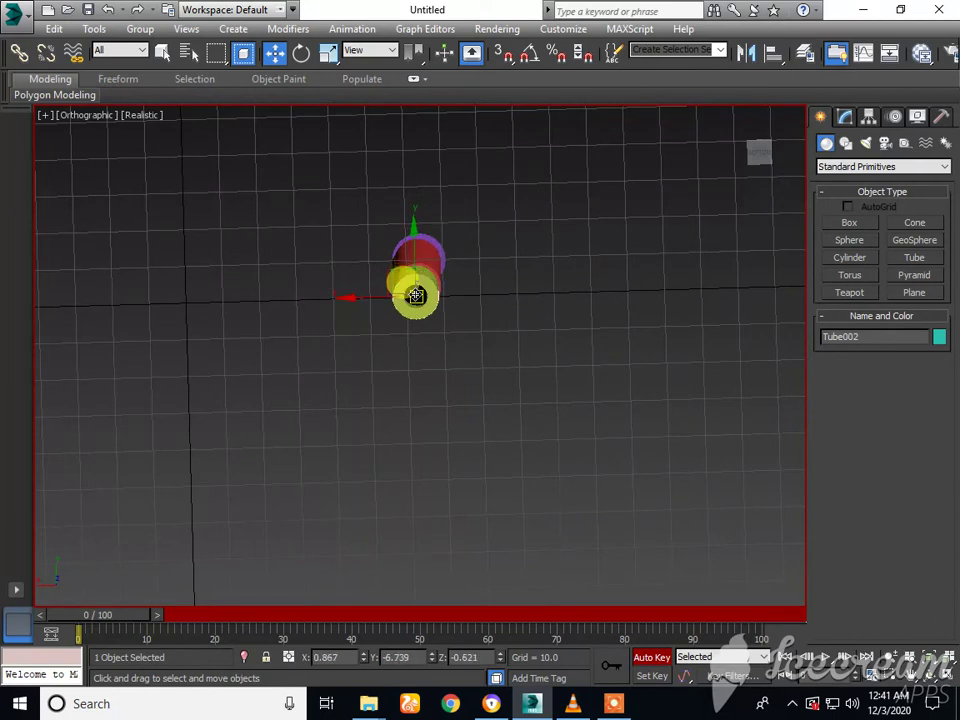
Seat the teal ring concentrically on the end face of the yellow tube, shifting it about 2 units outward along Z, and deselect it.
click(766, 162)
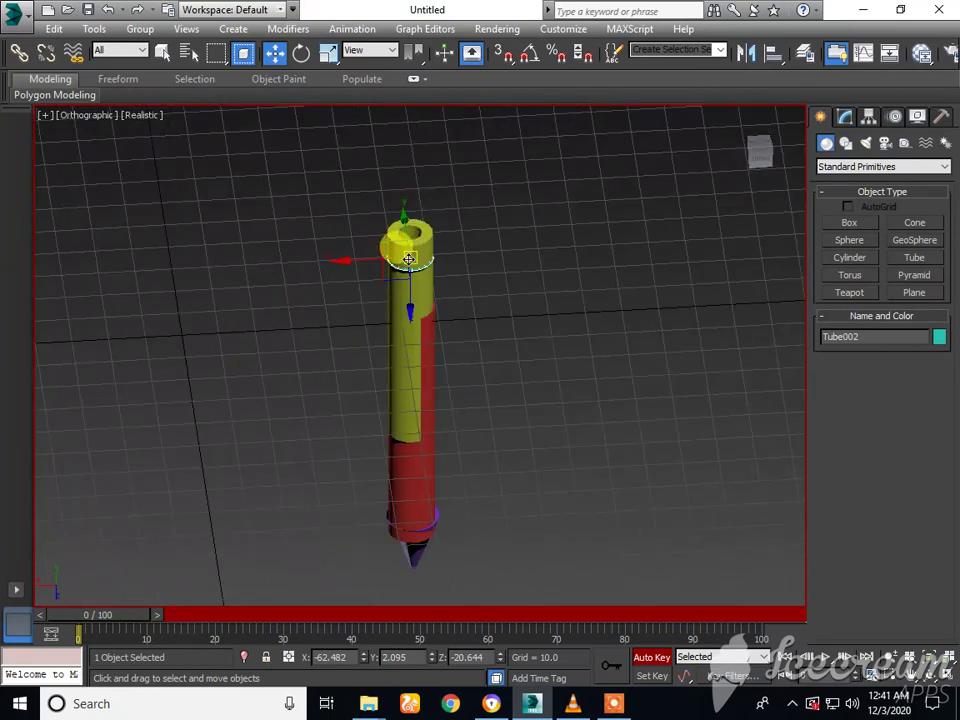
mouse_move(409, 259)
mouse_down()
mouse_move(409, 206)
mouse_move(406, 226)
mouse_up()
mouse_move(760, 163)
mouse_down()
mouse_move(740, 170)
mouse_move(760, 150)
mouse_up()
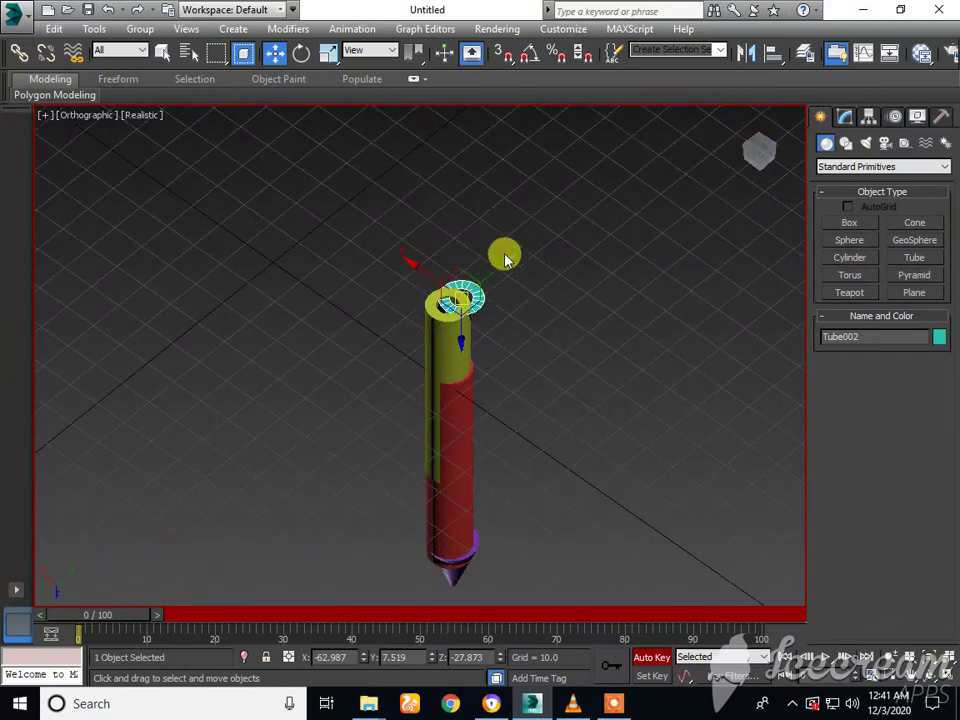
drag(507, 262, 487, 268)
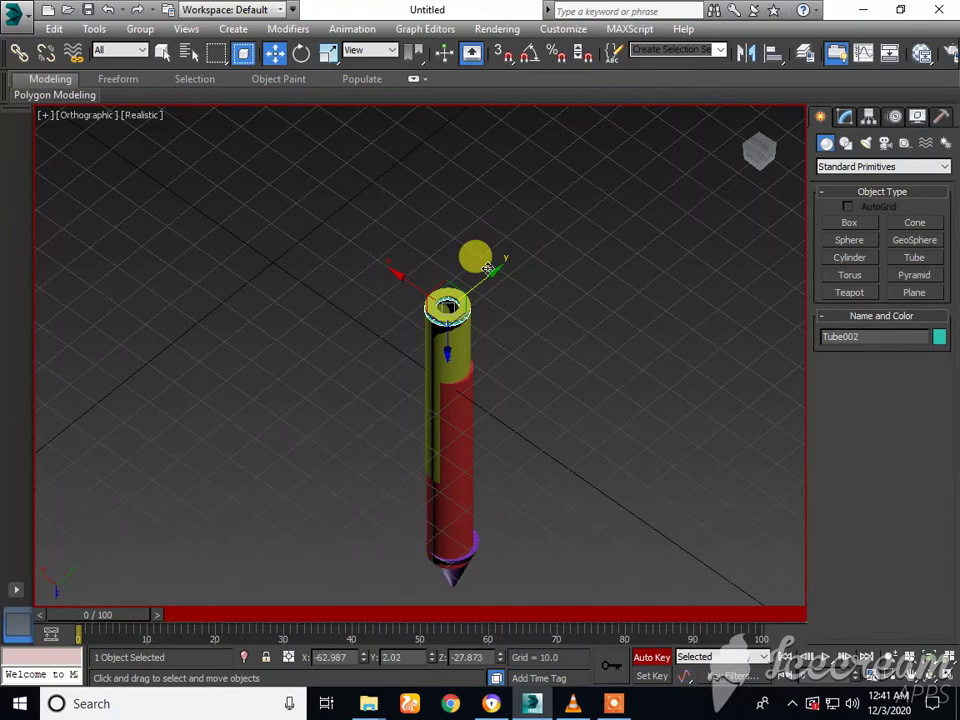
click(449, 344)
drag(447, 347, 447, 343)
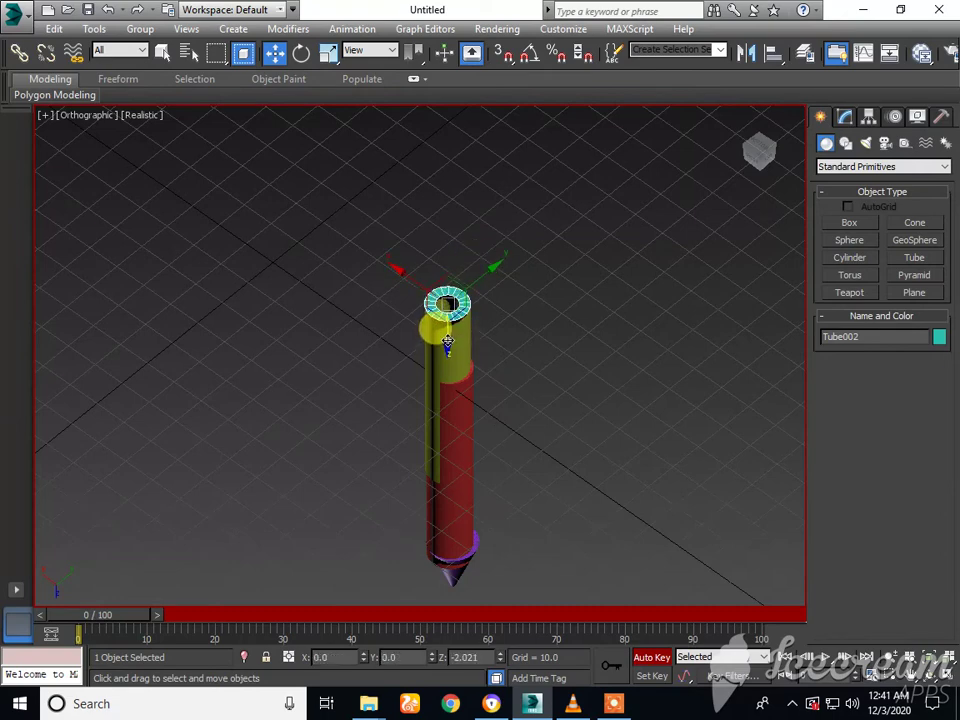
click(714, 346)
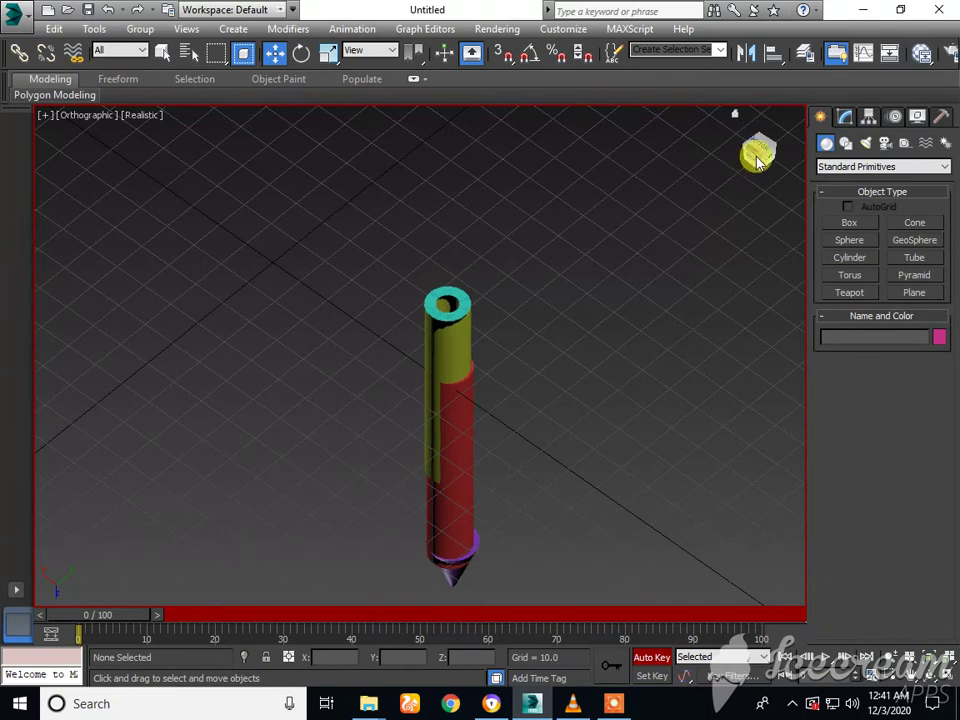
drag(757, 163, 756, 200)
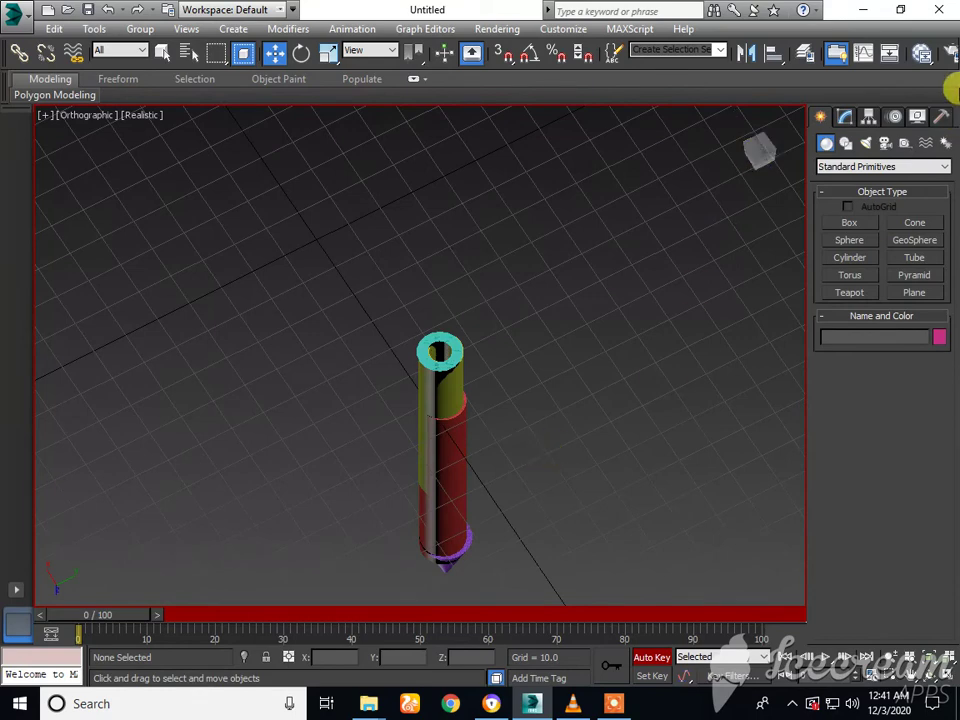
click(848, 240)
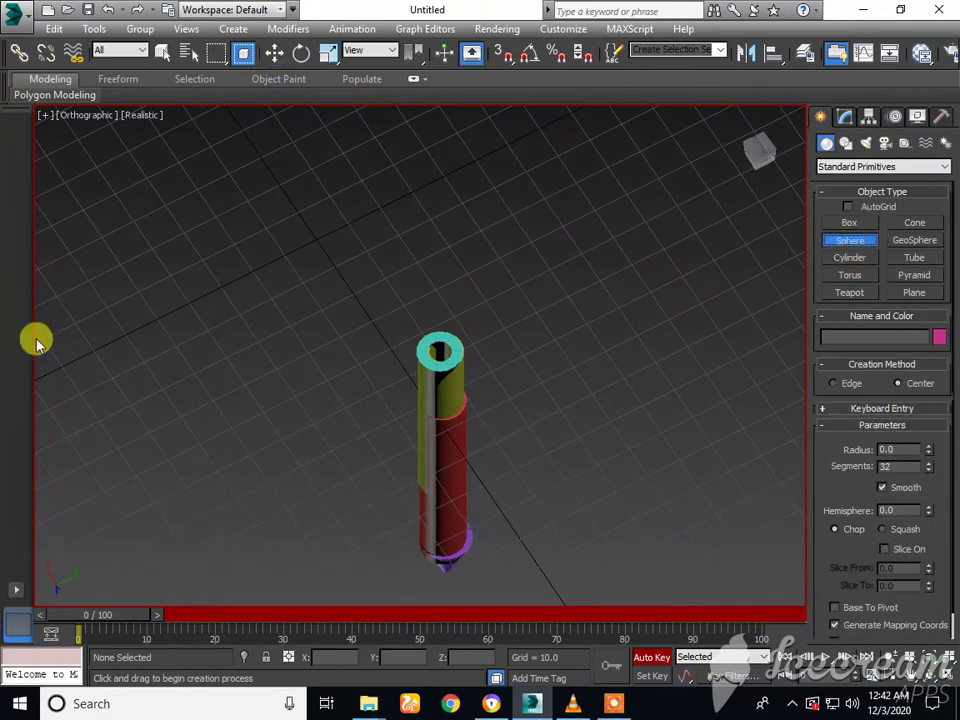
drag(175, 352, 230, 322)
drag(233, 322, 230, 397)
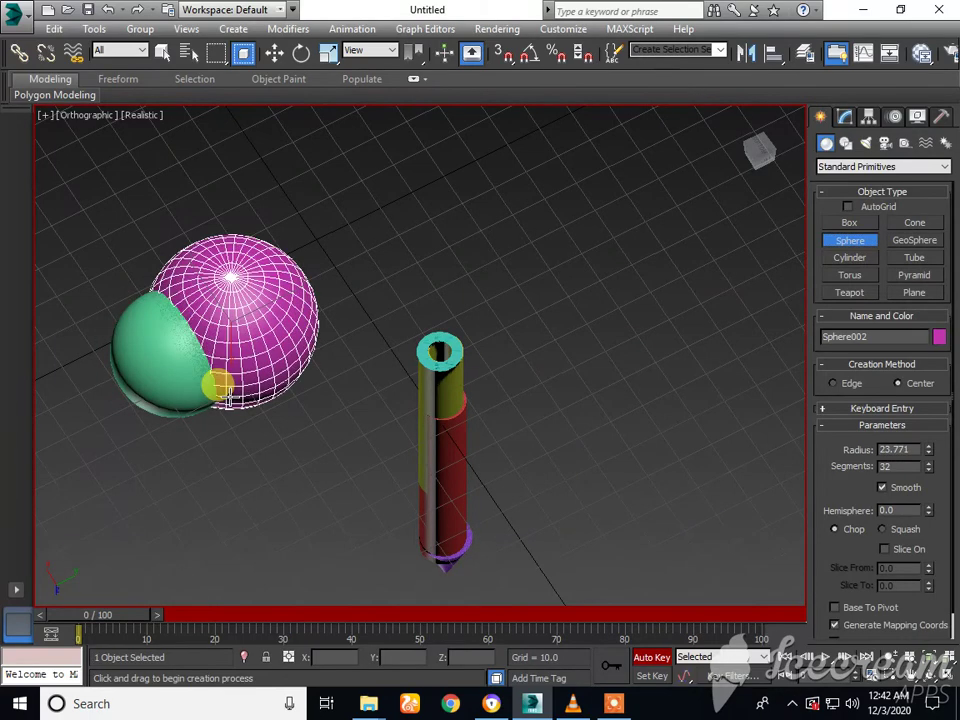
click(230, 397)
key(Delete)
click(196, 388)
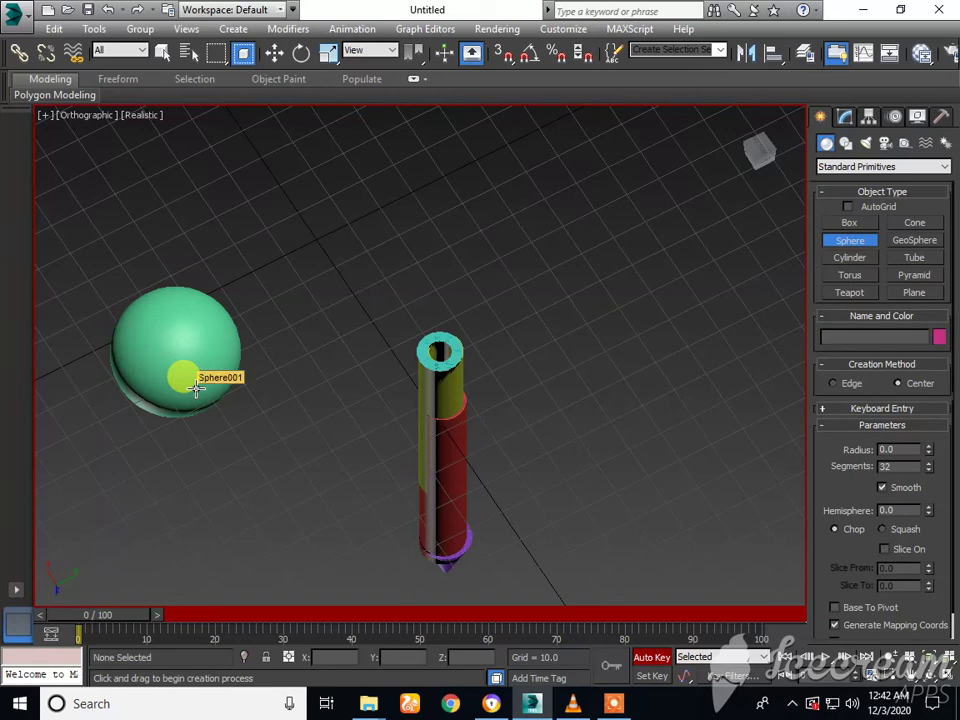
click(185, 340)
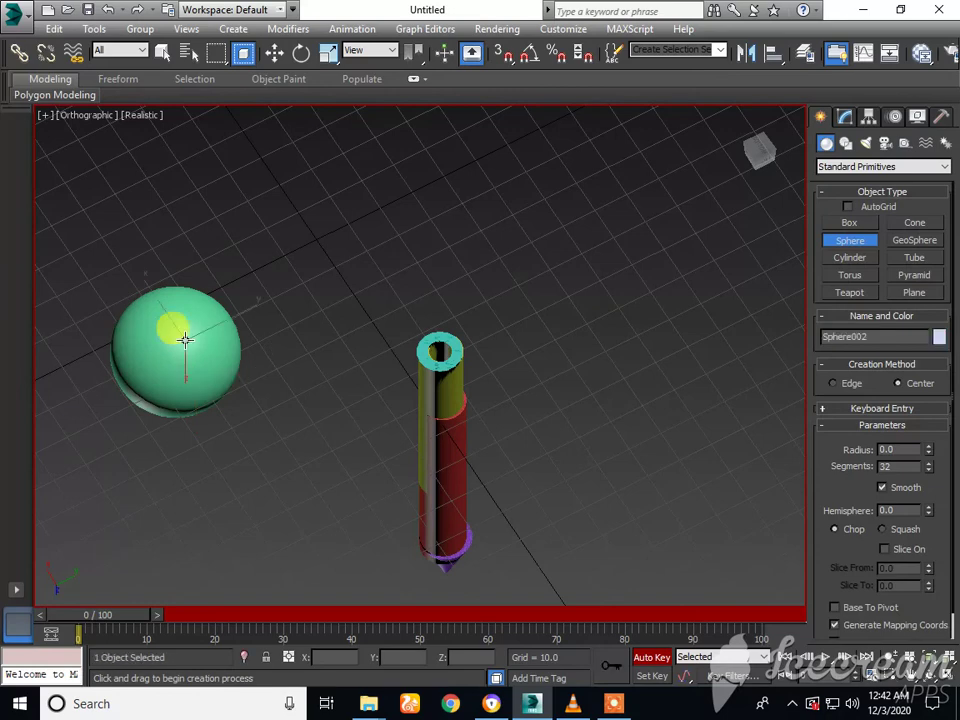
click(274, 52)
click(164, 369)
key(Delete)
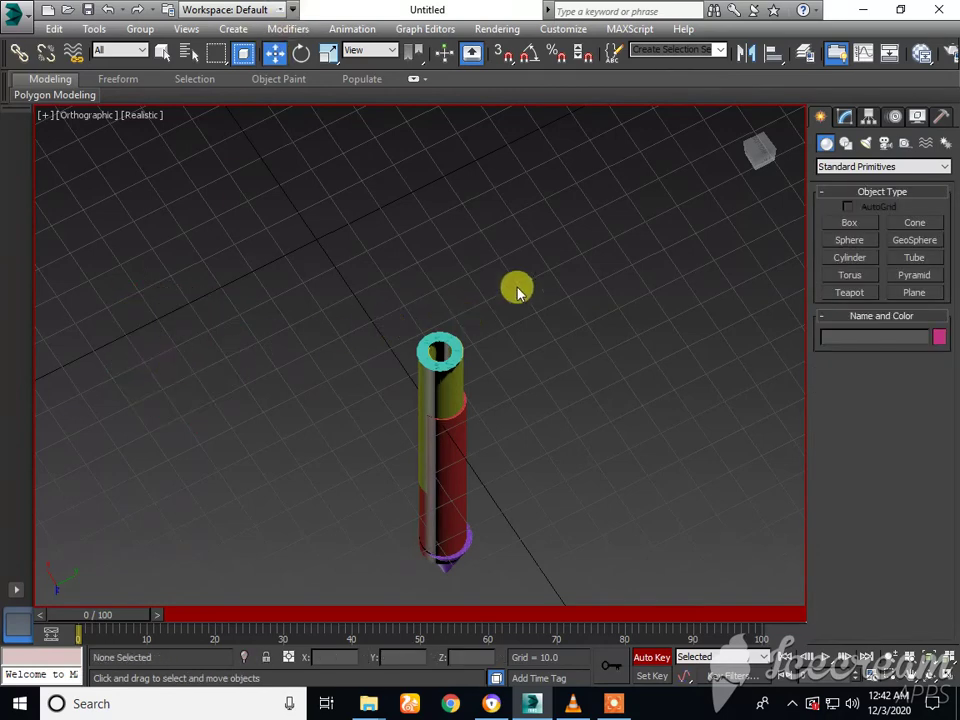
Draw another tube beside the rocket with a first radius of about 12.6.
click(938, 258)
drag(266, 366, 298, 325)
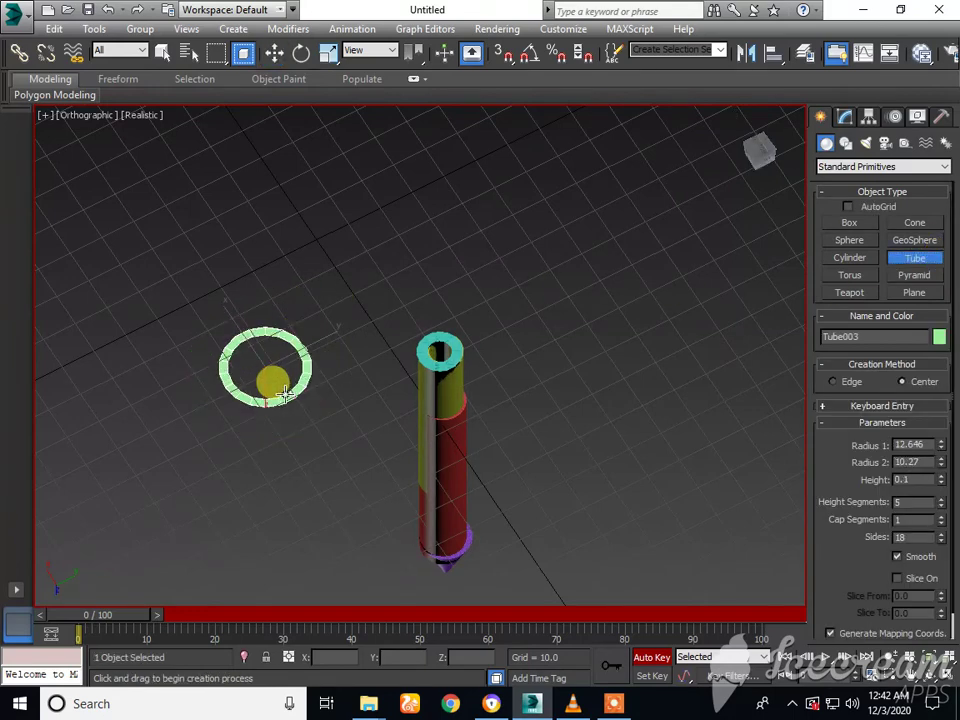